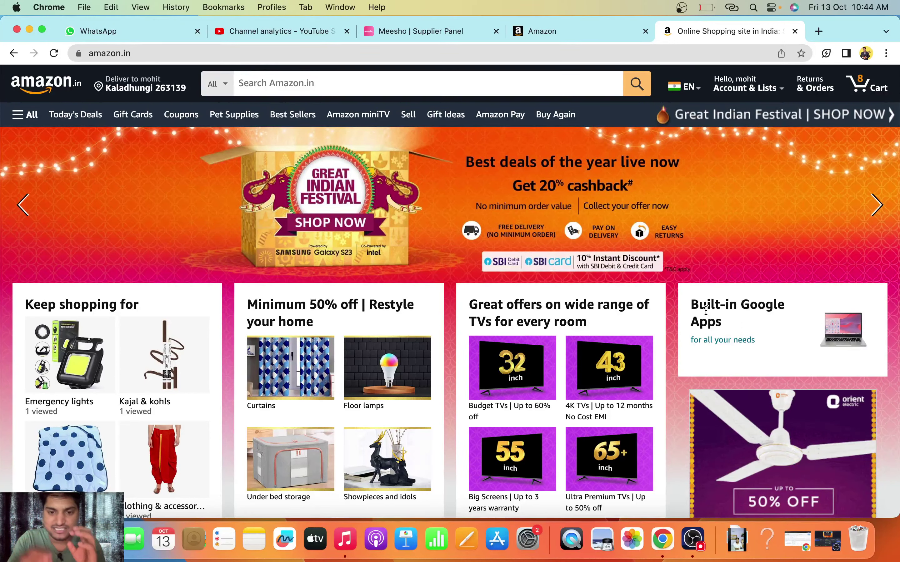
View a floor lamp's product page on the Amazon shopping site and return to the Seller Central inventory.
left_click(692, 539)
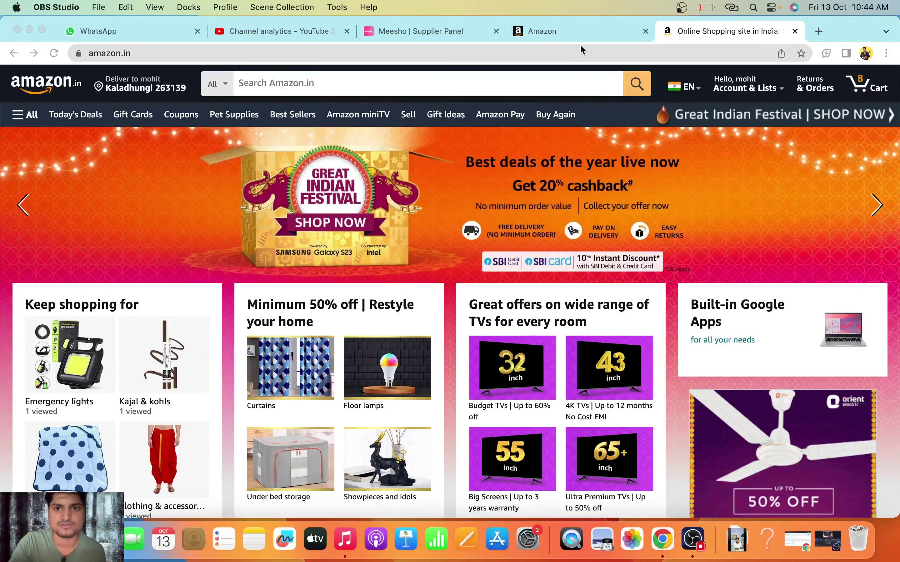
left_click(563, 33)
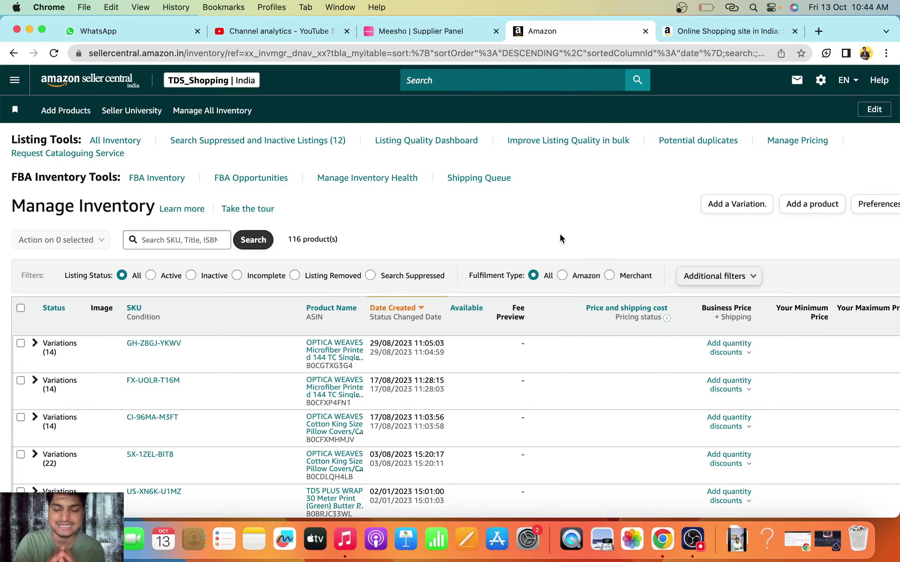
left_click(729, 31)
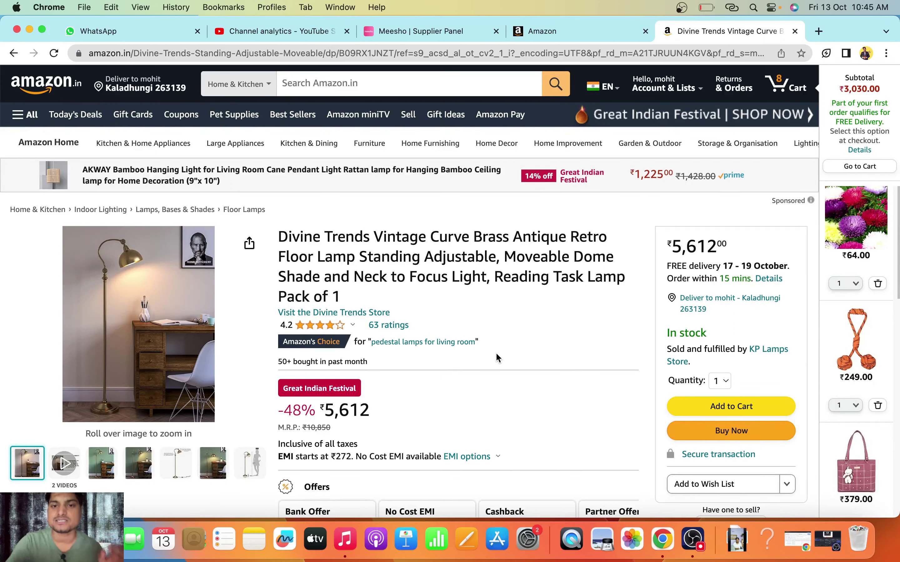
left_click(578, 35)
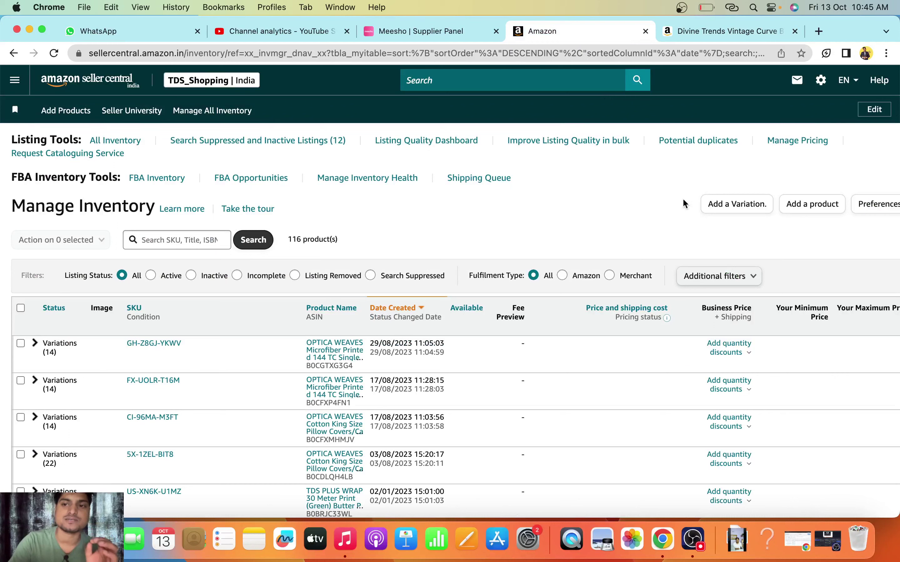
Open the account's shipping settings and review the Easy Ship Prime enrollment, standard delivery fees and guaranteed delivery options.
mouse_move(816, 84)
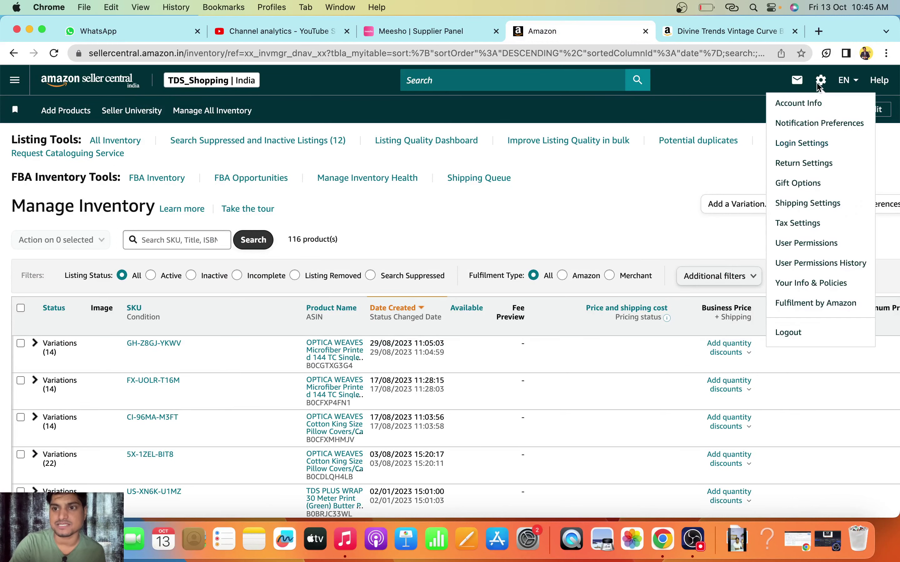
left_click(801, 203)
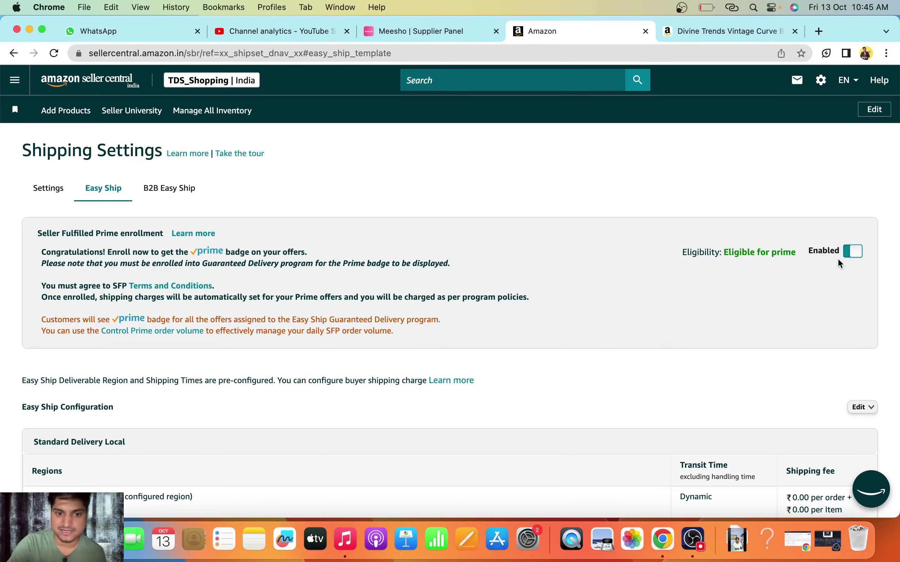
scroll(840, 262, "down", 8)
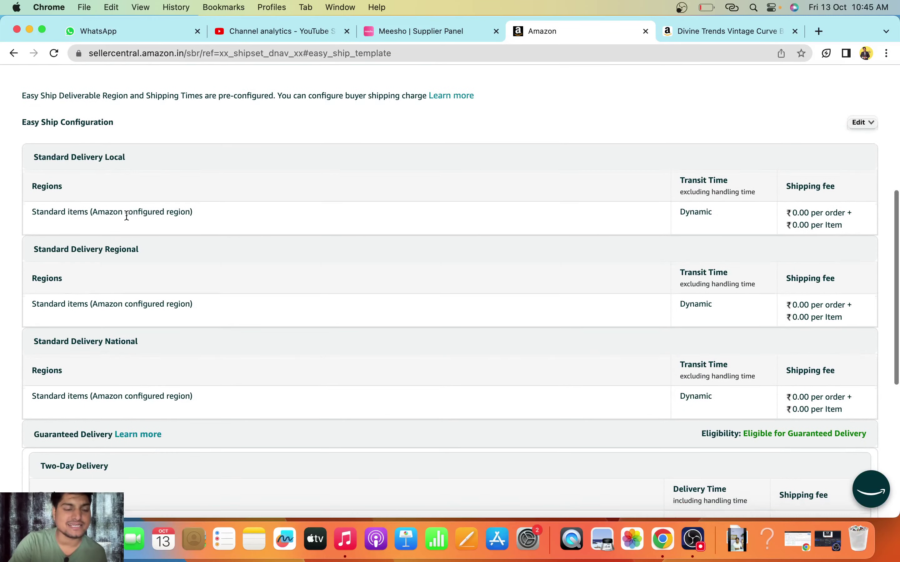
scroll(126, 217, "down", 2)
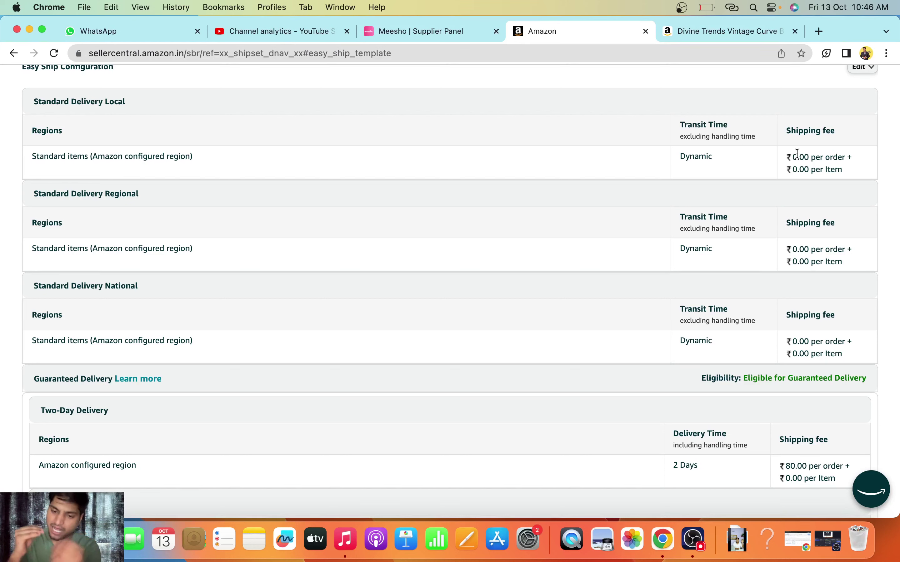
scroll(798, 153, "down", 5)
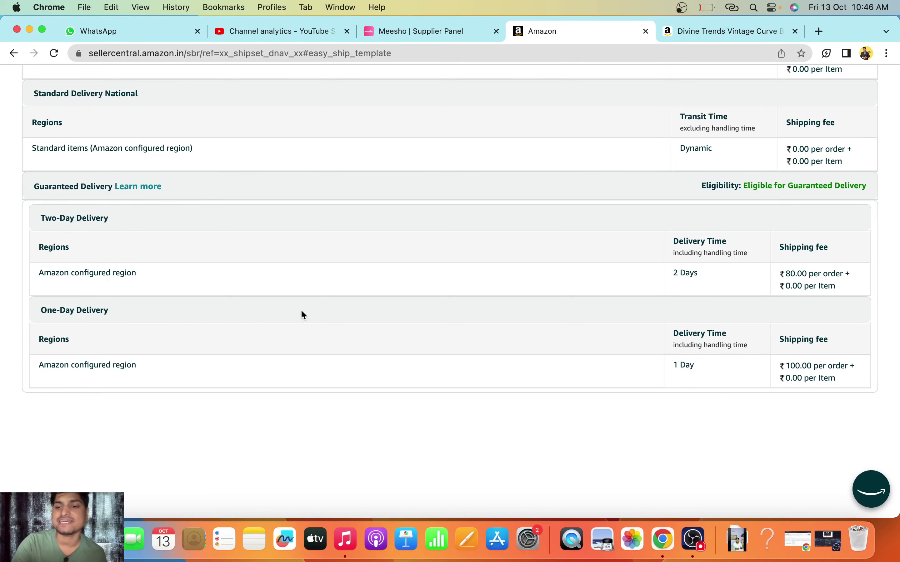
scroll(660, 299, "up", 15)
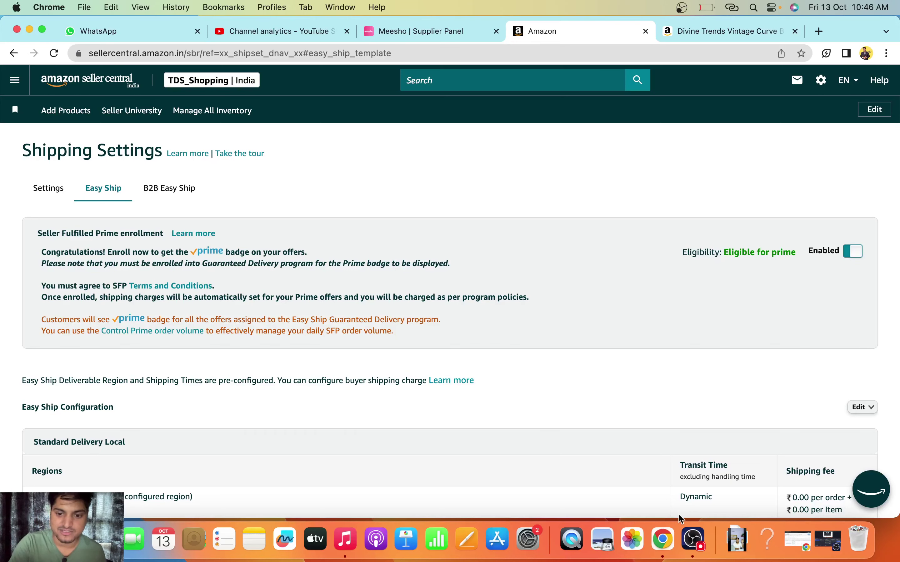
left_click(694, 545)
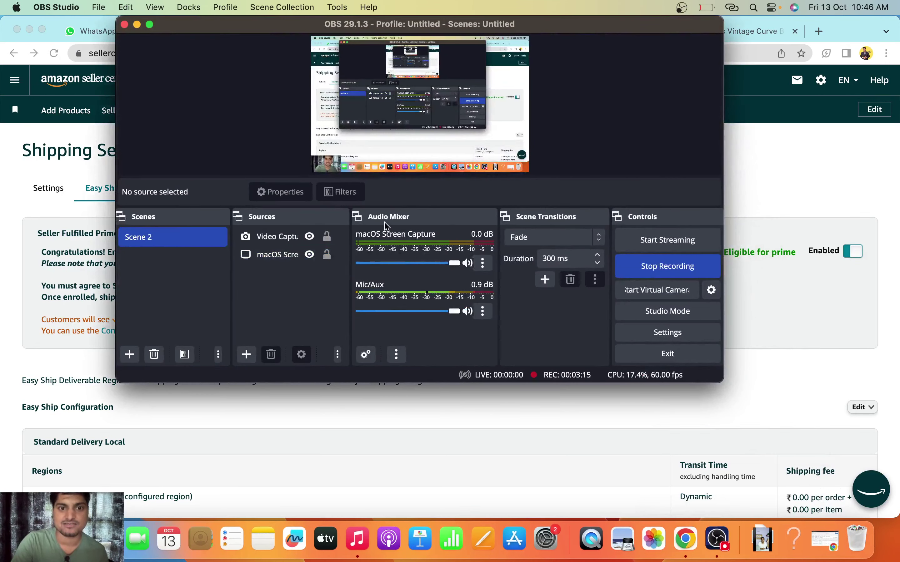
left_click(137, 25)
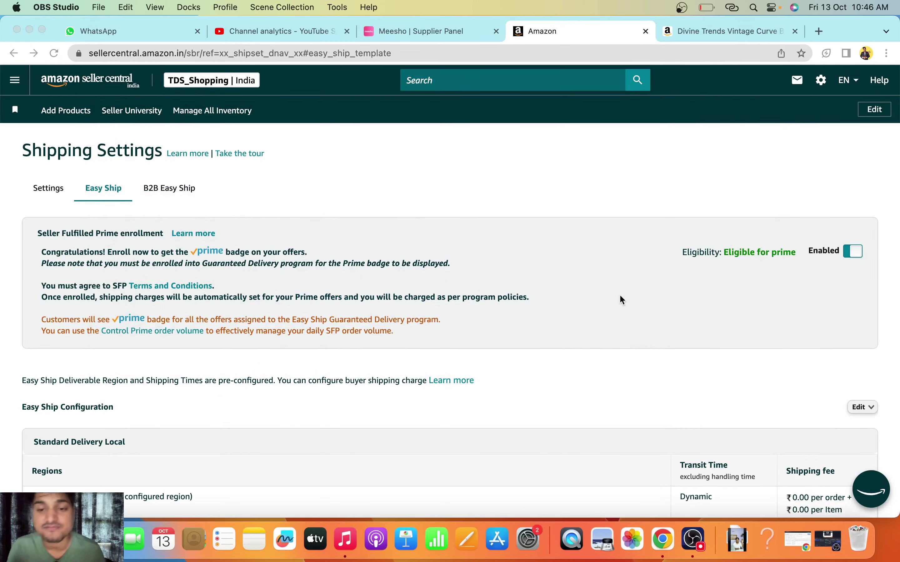
Open the account's Gift Options and review the gift message and gift wrap settings.
left_click(821, 88)
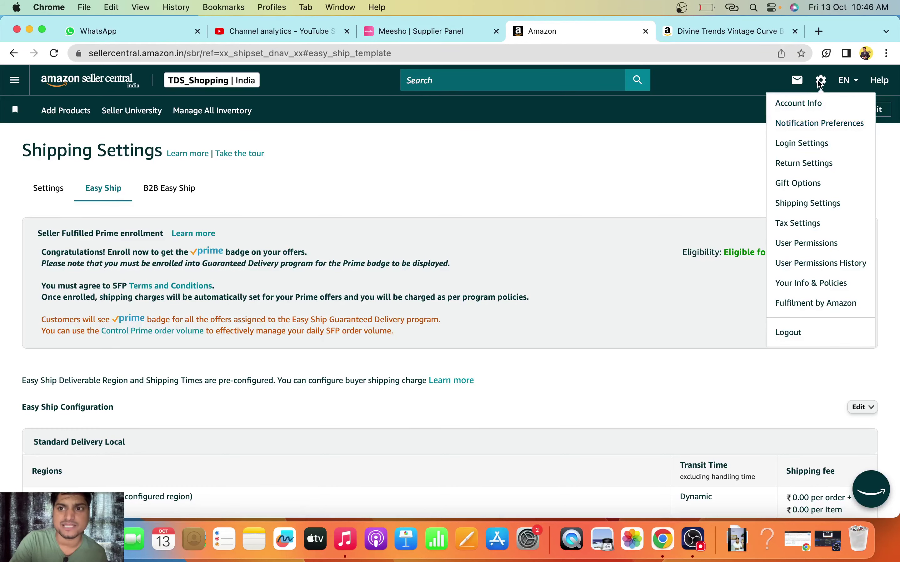
left_click(804, 182)
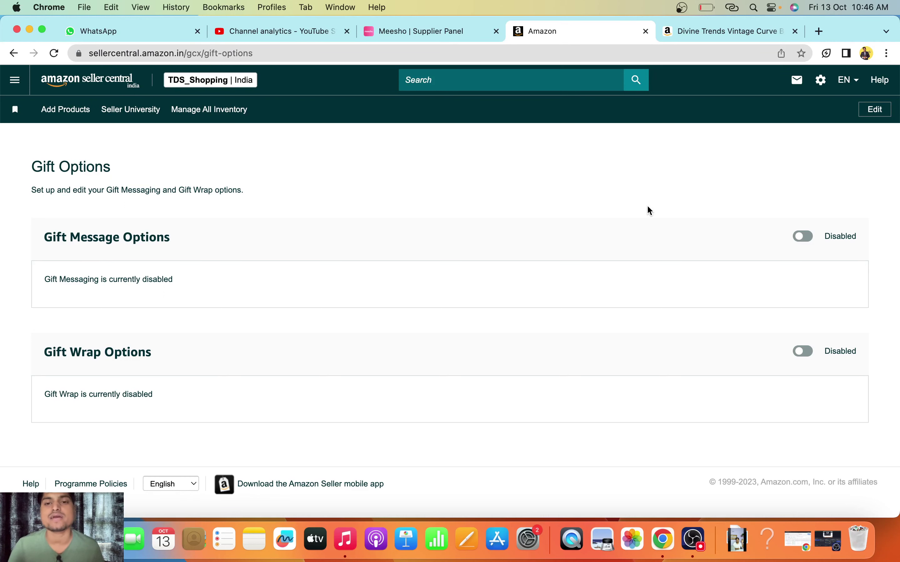
scroll(407, 303, "down", 1)
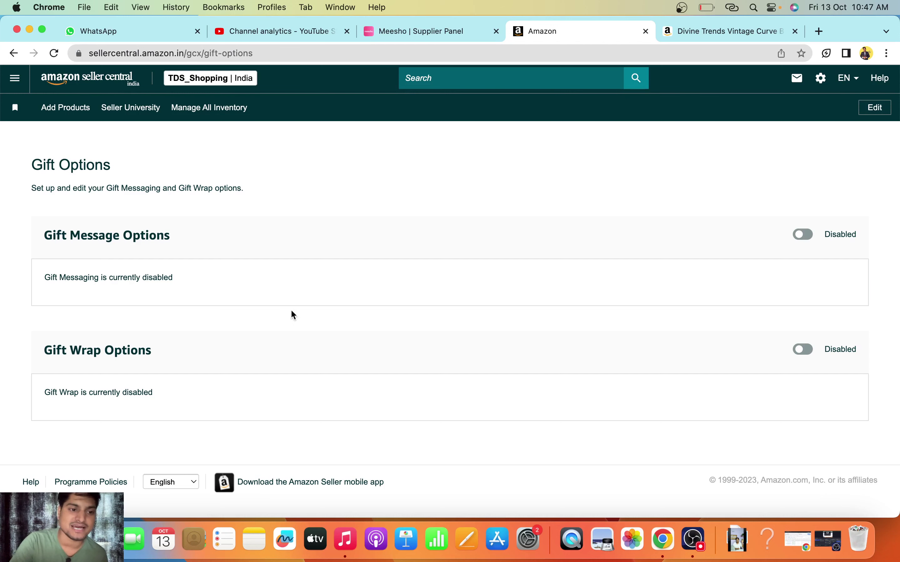
Enable gift messaging for the account and turn it back off.
left_click(805, 236)
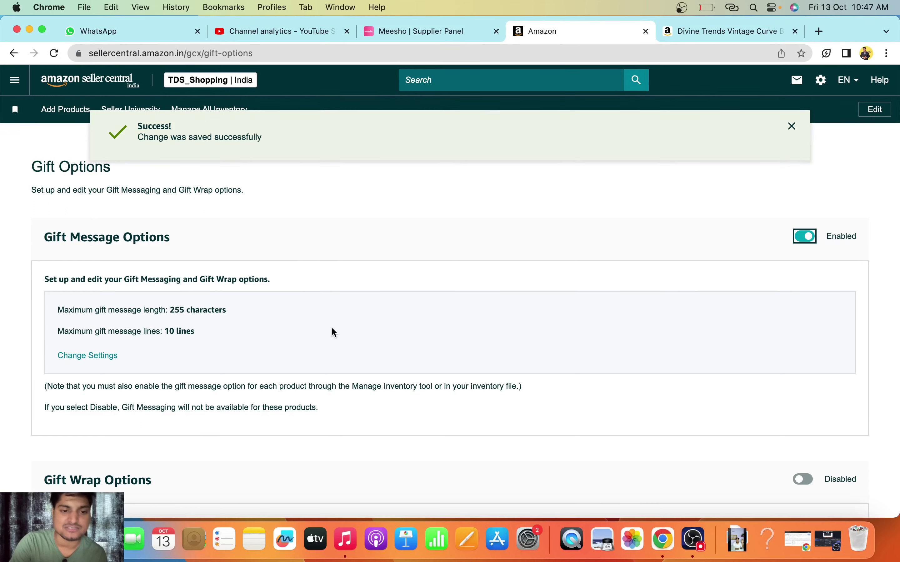
left_click(804, 236)
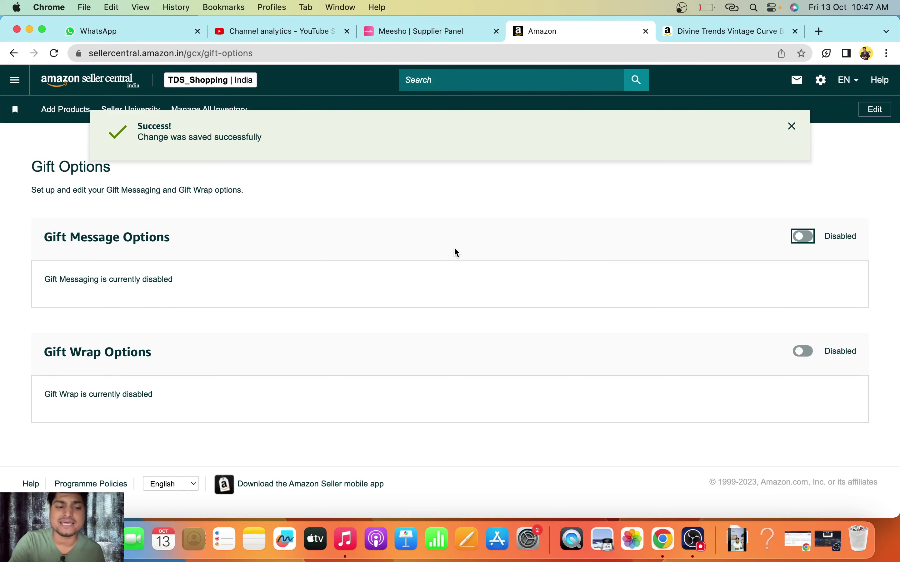
scroll(655, 328, "down", 1)
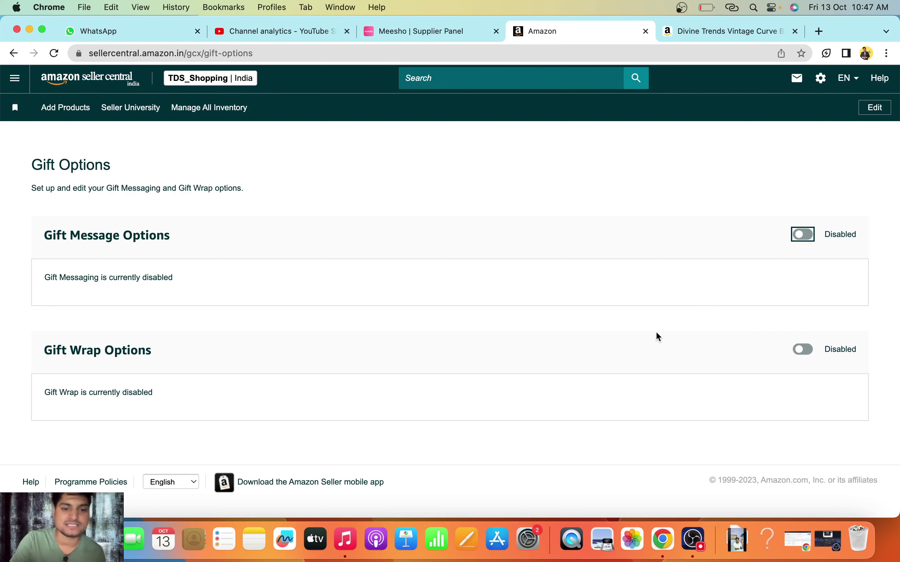
left_click(693, 540)
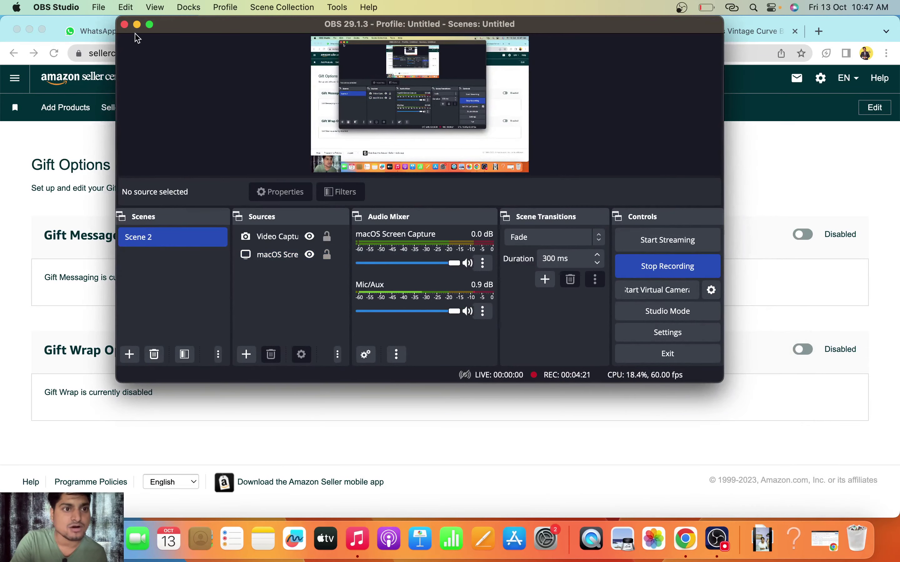
left_click(137, 25)
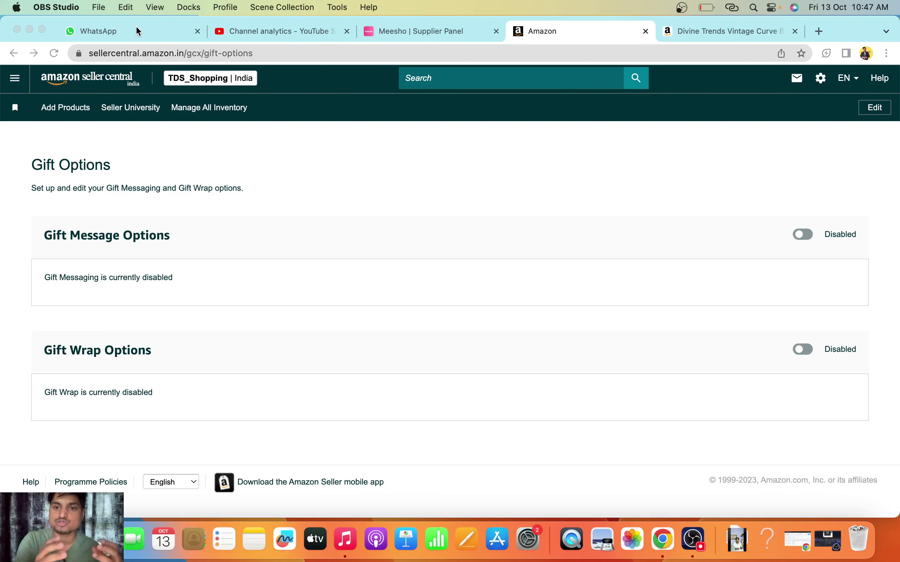
Open Your Info & Policies and examine the About Seller page with its help content field.
left_click(822, 86)
mouse_move(822, 86)
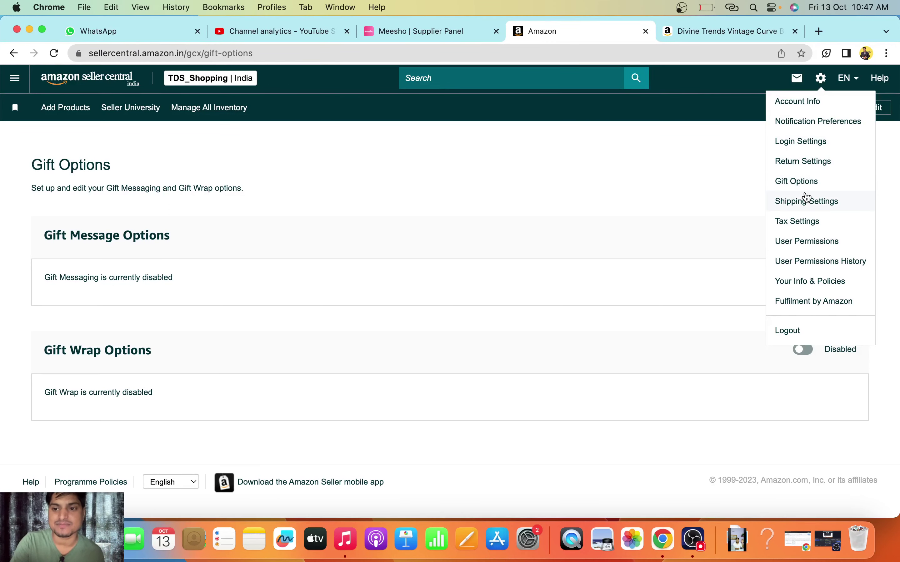
left_click(799, 281)
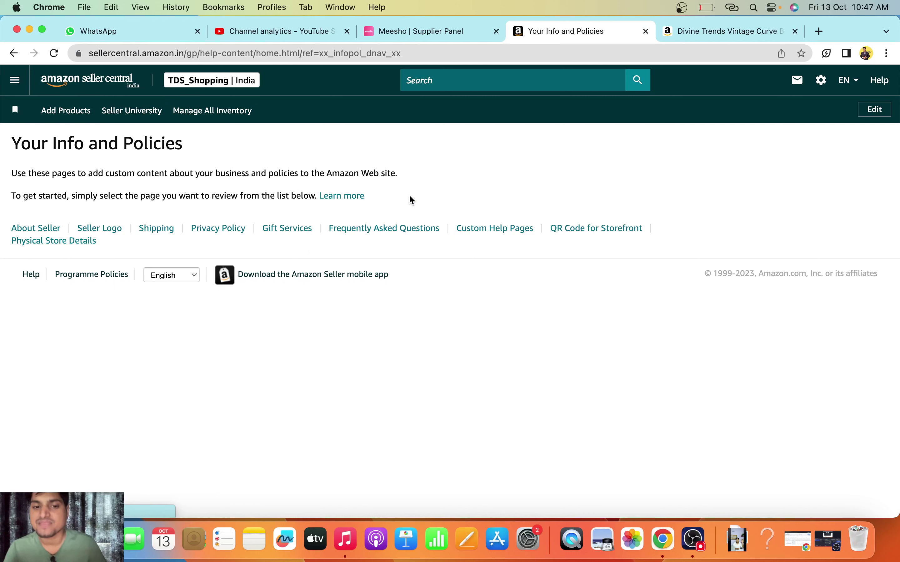
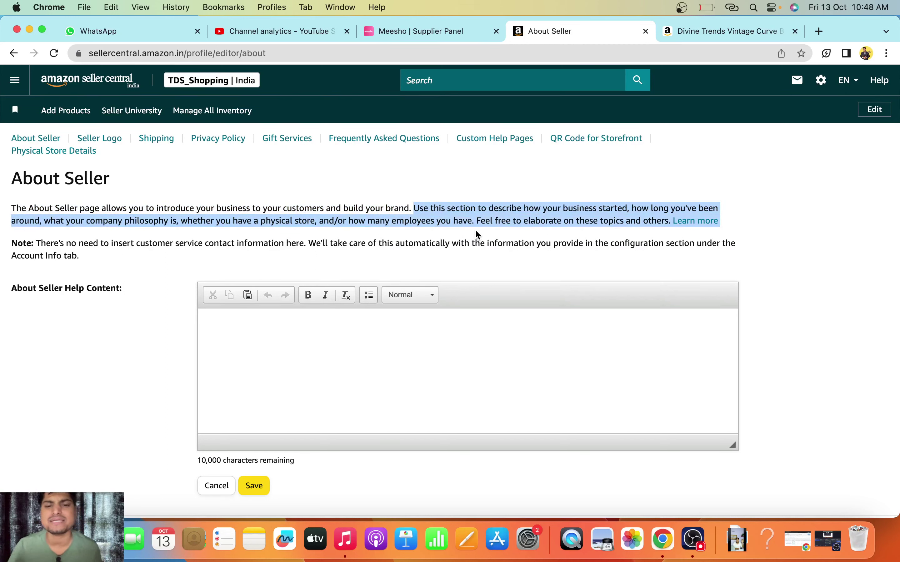
left_click(386, 328)
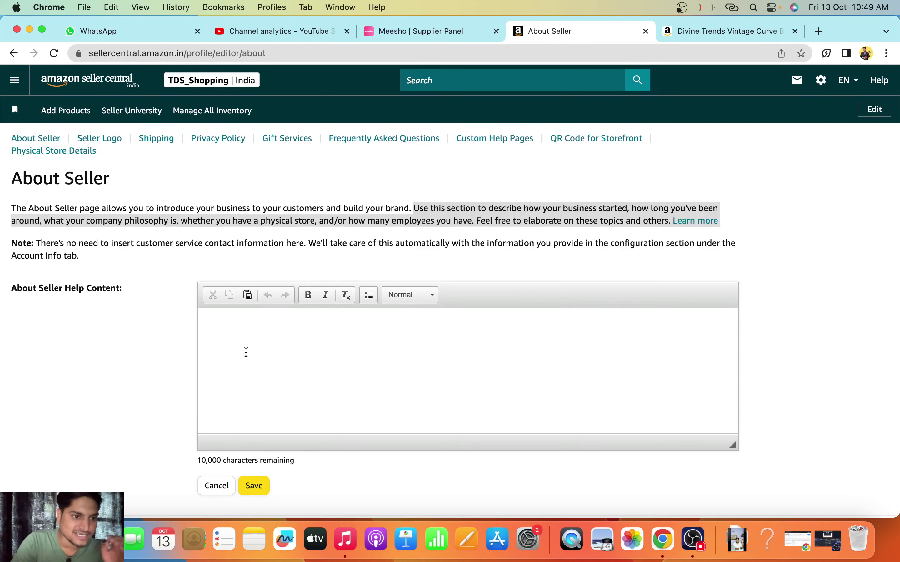
Review the Seller Logo, Shipping, Privacy Policy and Gift Services pages of the seller's policy content.
left_click(96, 141)
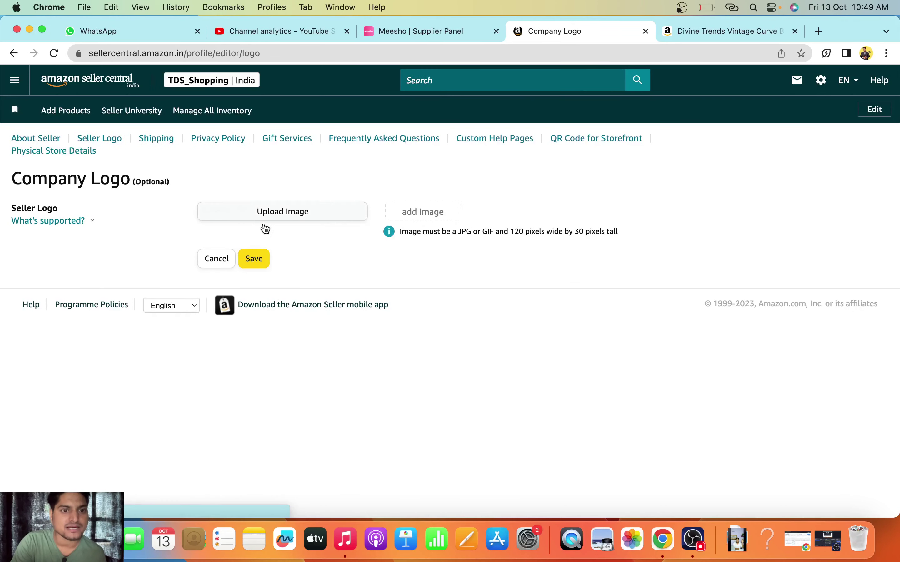
left_click(160, 142)
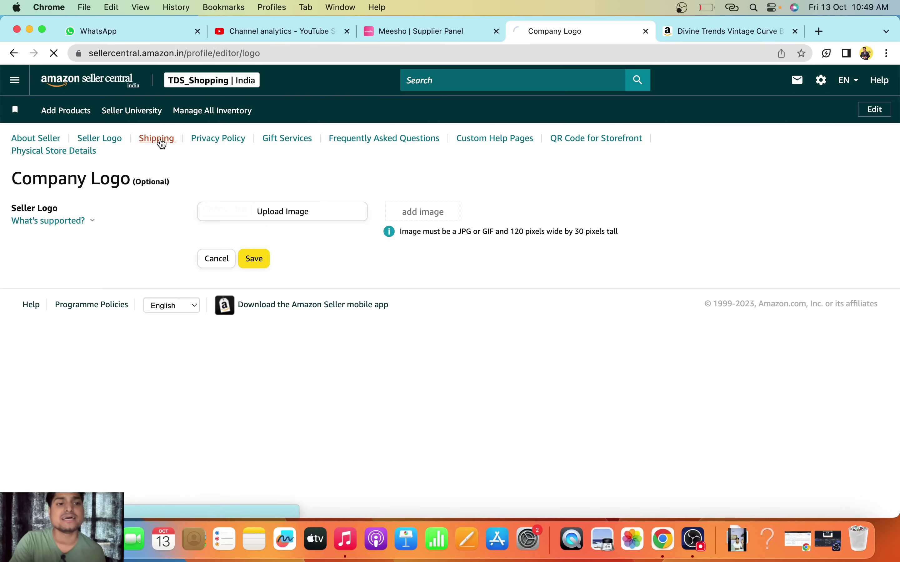
left_click(296, 321)
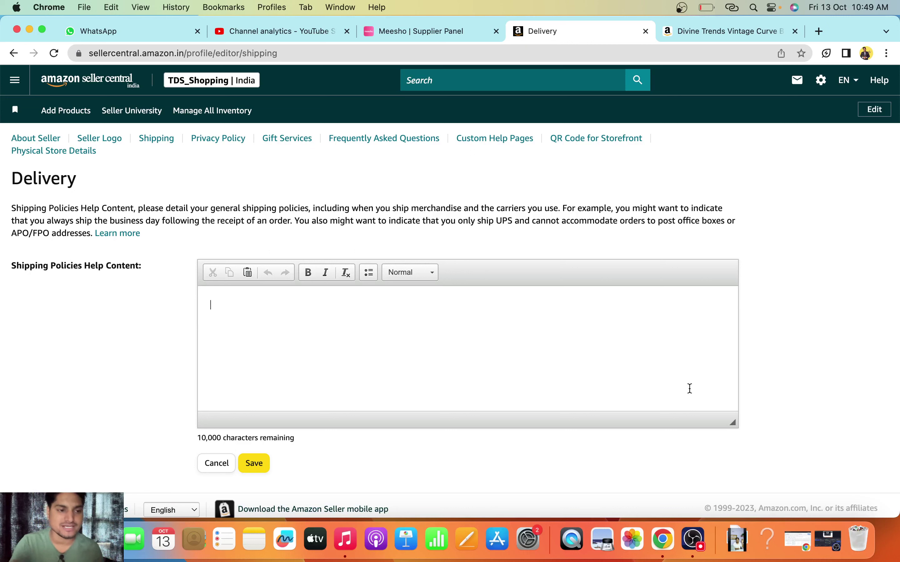
left_click(225, 141)
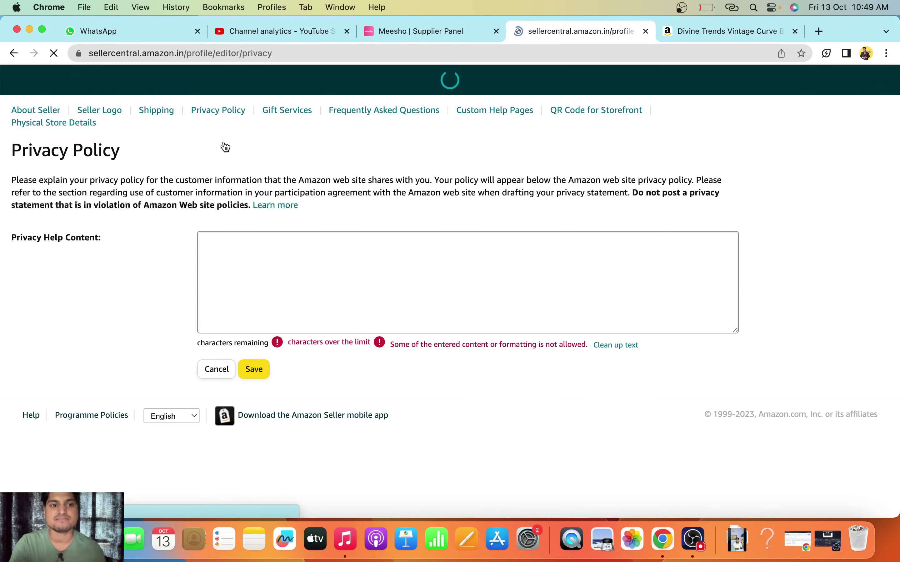
left_click(295, 143)
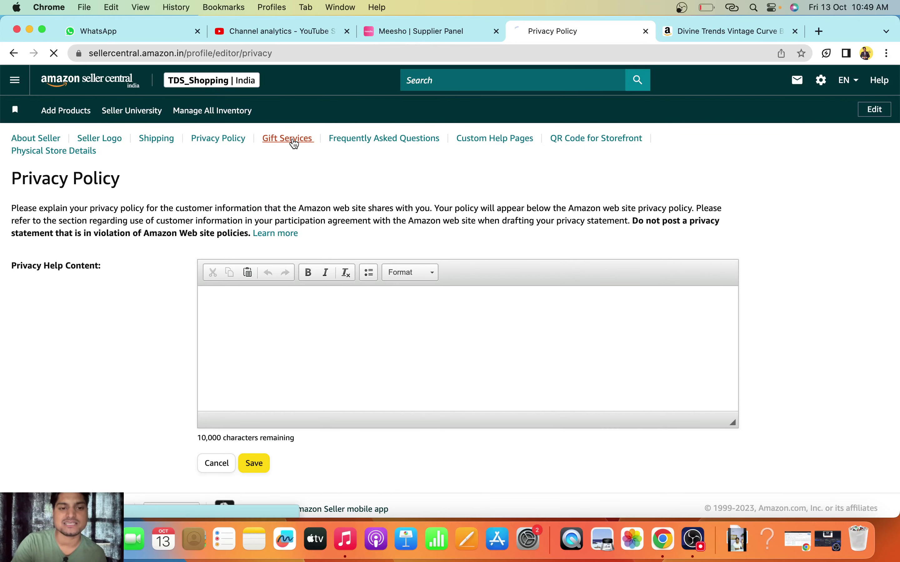
Open the Frequently Asked Questions page and examine its instructions and optional content field.
left_click(376, 142)
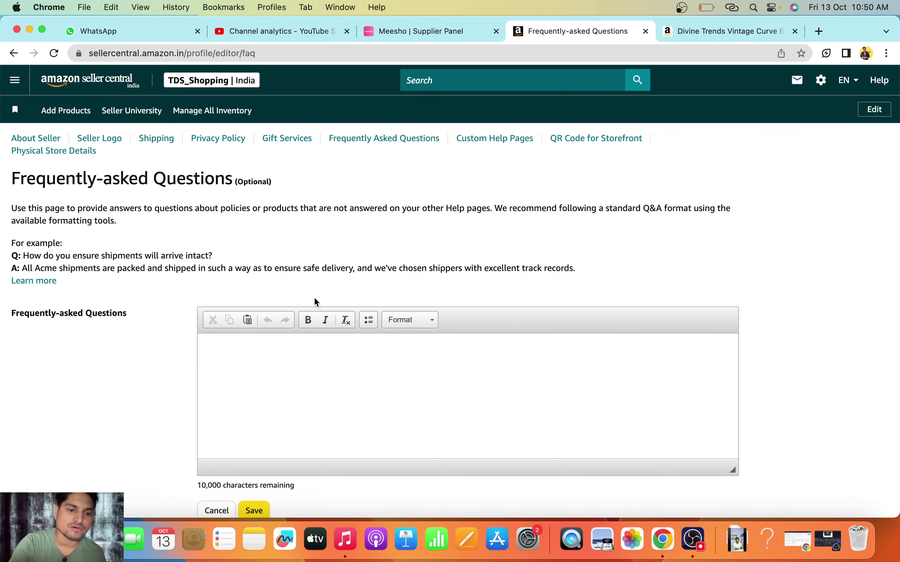
left_click(284, 357)
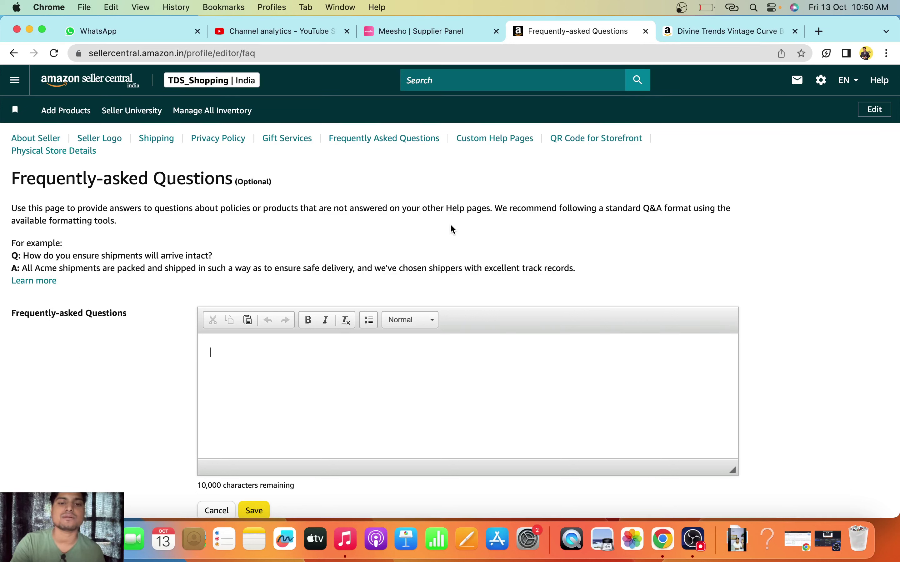
double_click(262, 181)
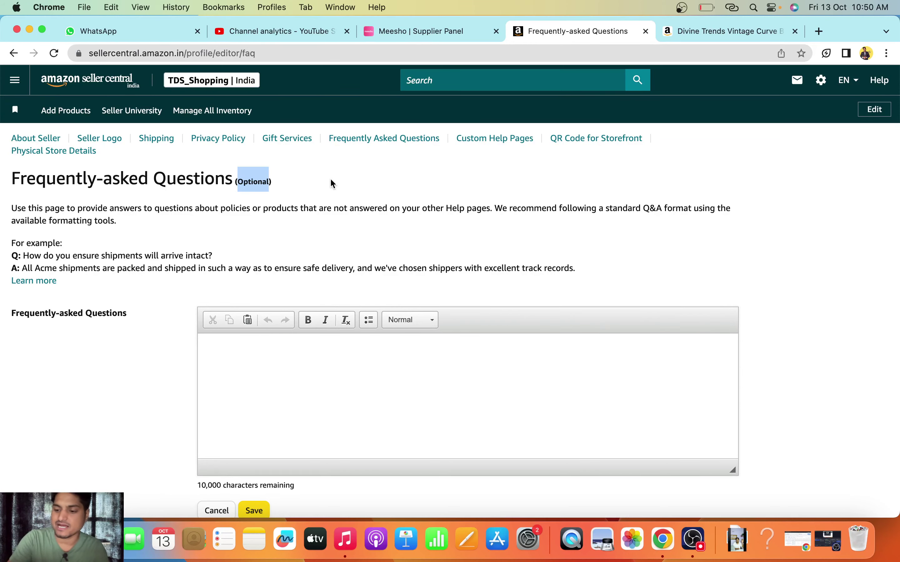
Open the Manage All Inventory page and expand the product variations under SKU FX-UOLR-T16M.
left_click(15, 79)
mouse_move(55, 125)
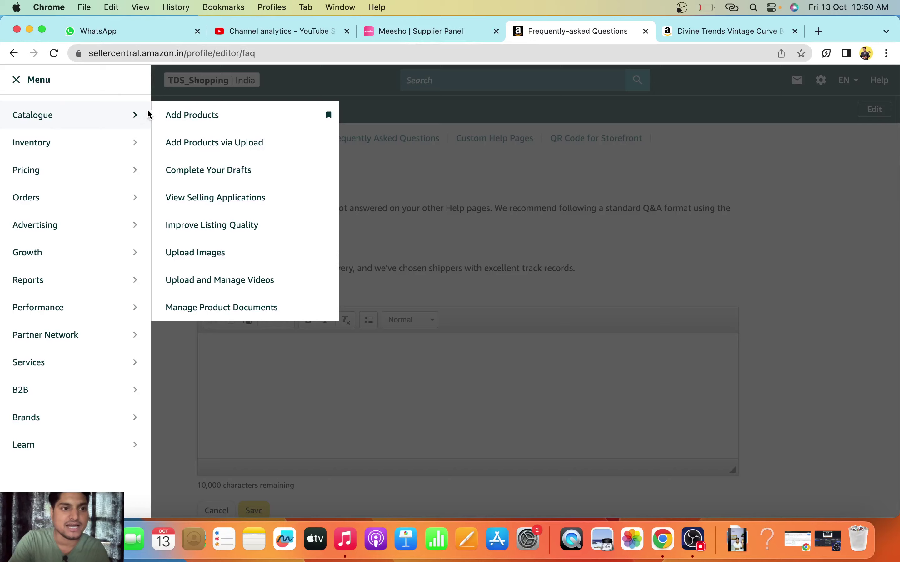
mouse_move(129, 144)
left_click(221, 148)
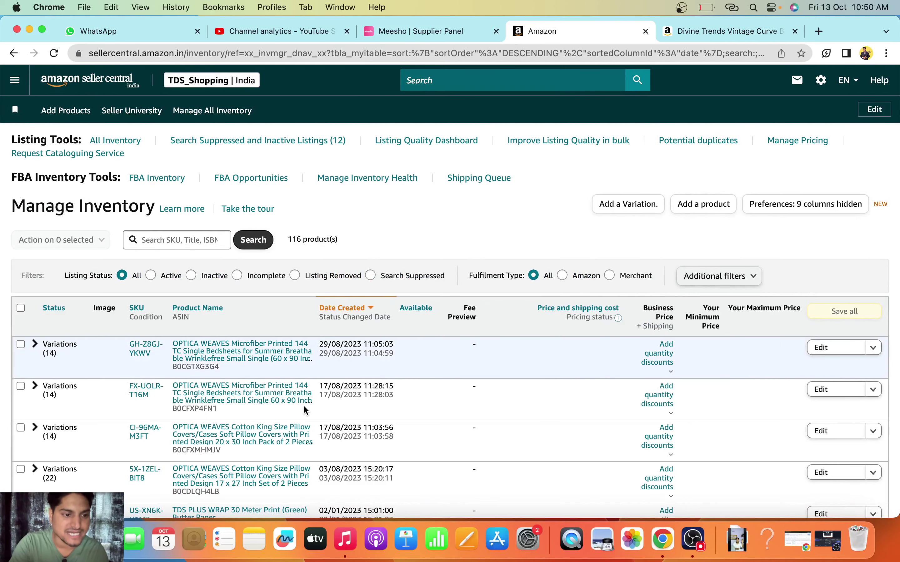
left_click(41, 380)
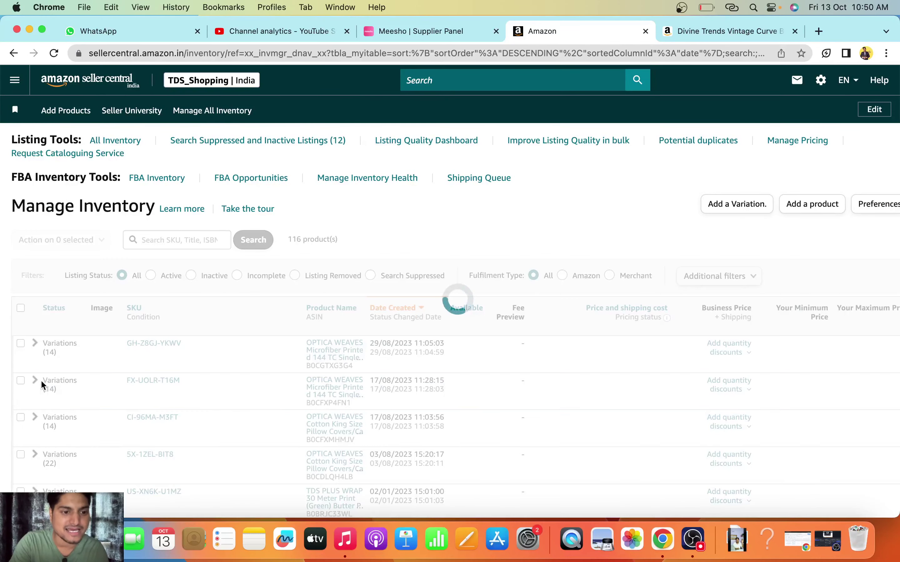
scroll(586, 379, "down", 5)
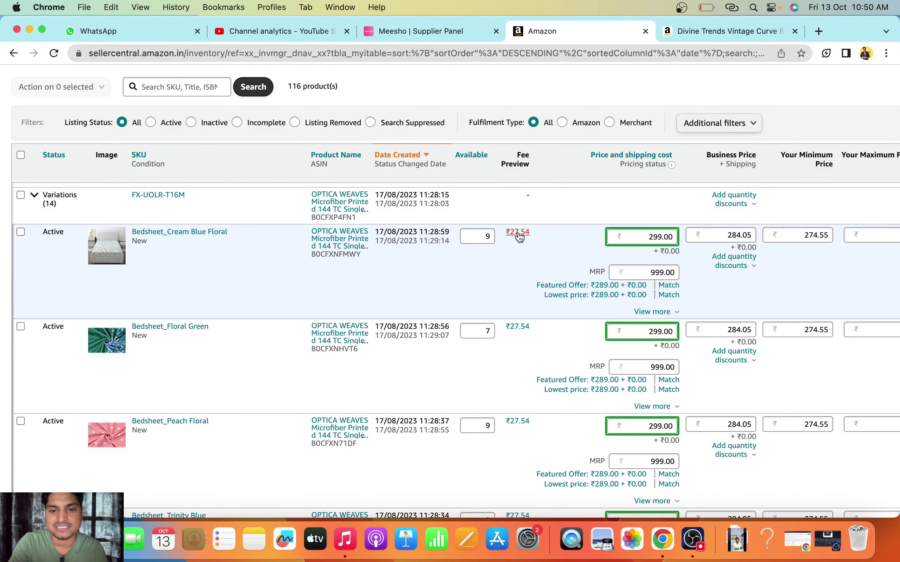
left_click(644, 237)
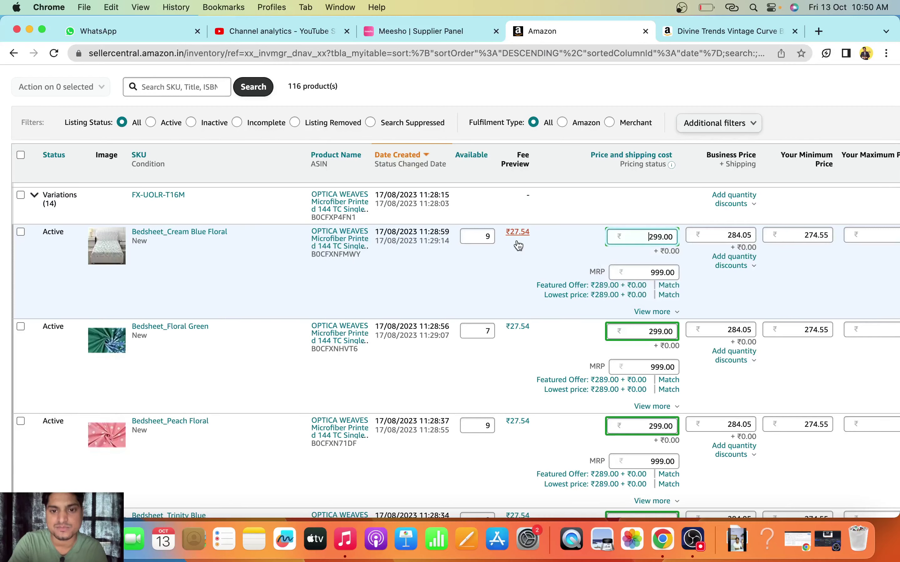
left_click(692, 539)
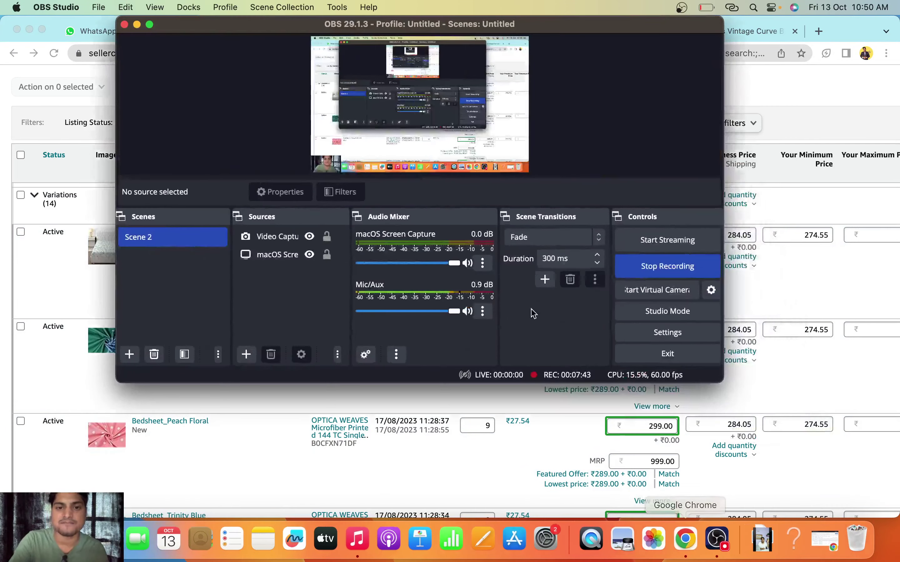
left_click(137, 25)
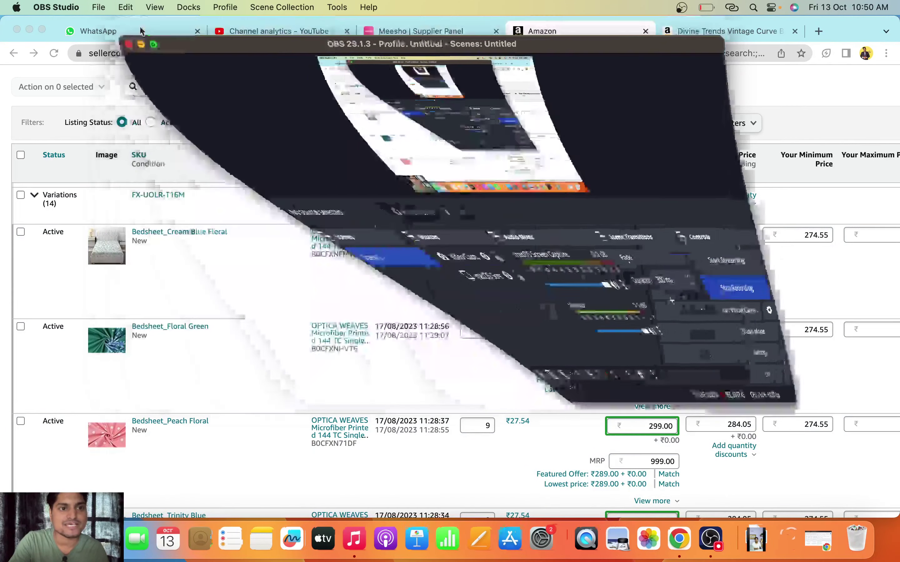
Open the Revenue Calculator from the fee preview of Bedsheet_Cream Blue Floral, examine its fee breakdown and close it.
left_click(517, 233)
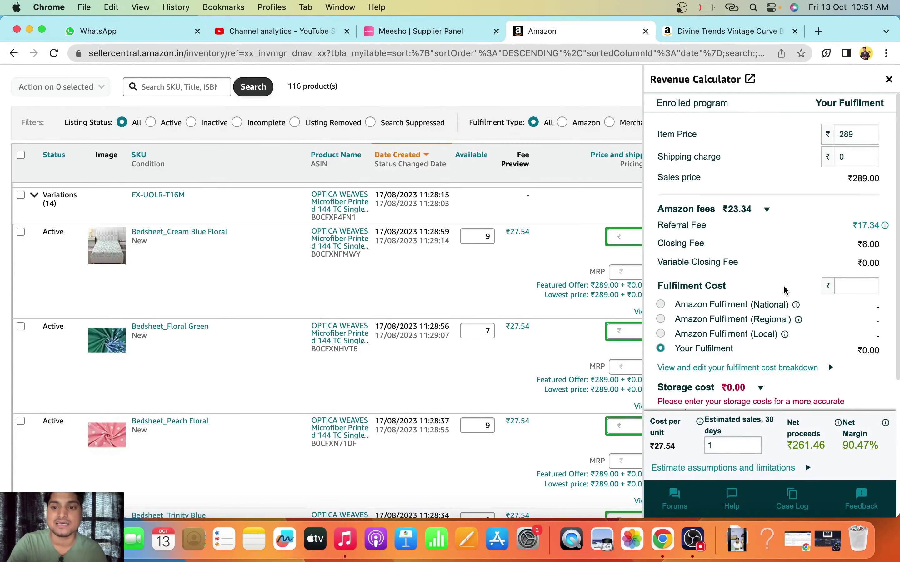
scroll(785, 290, "down", 1)
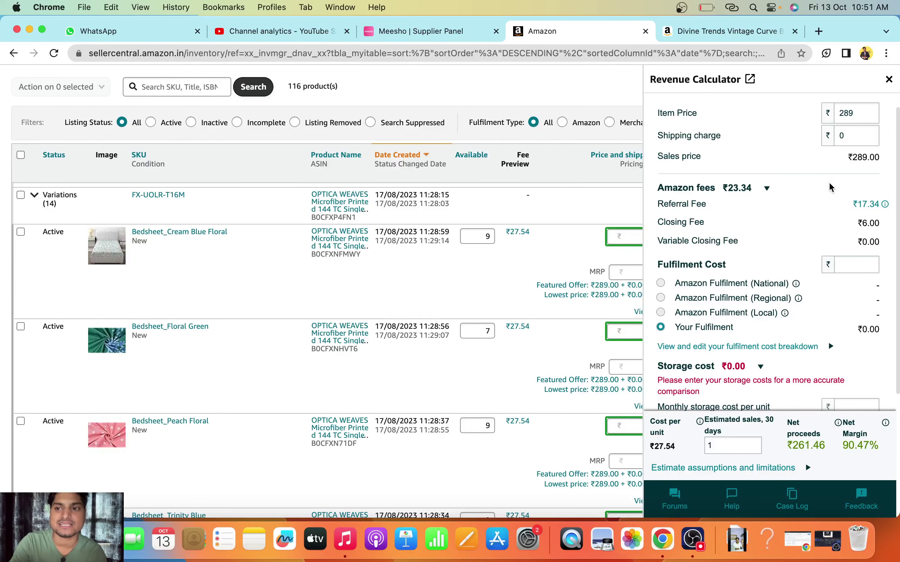
left_click(888, 79)
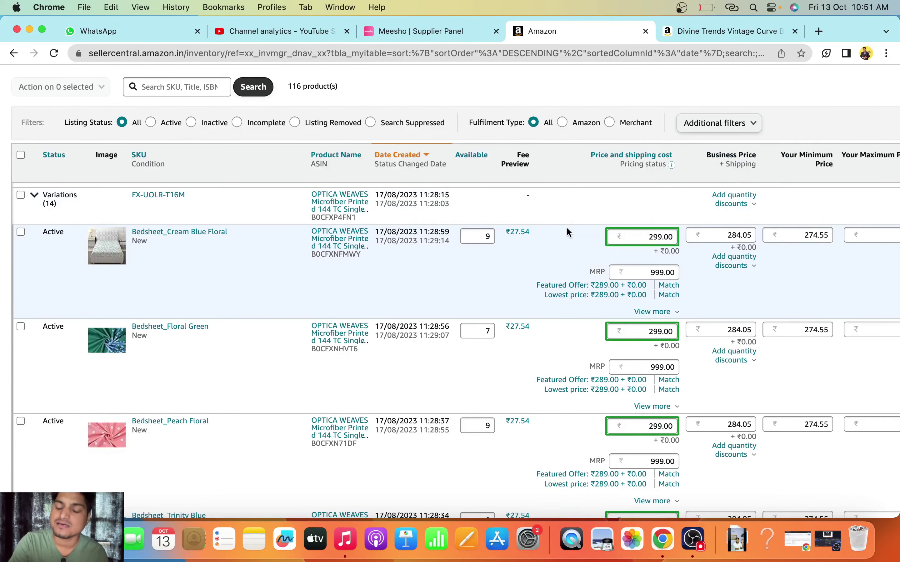
scroll(460, 299, "up", 5)
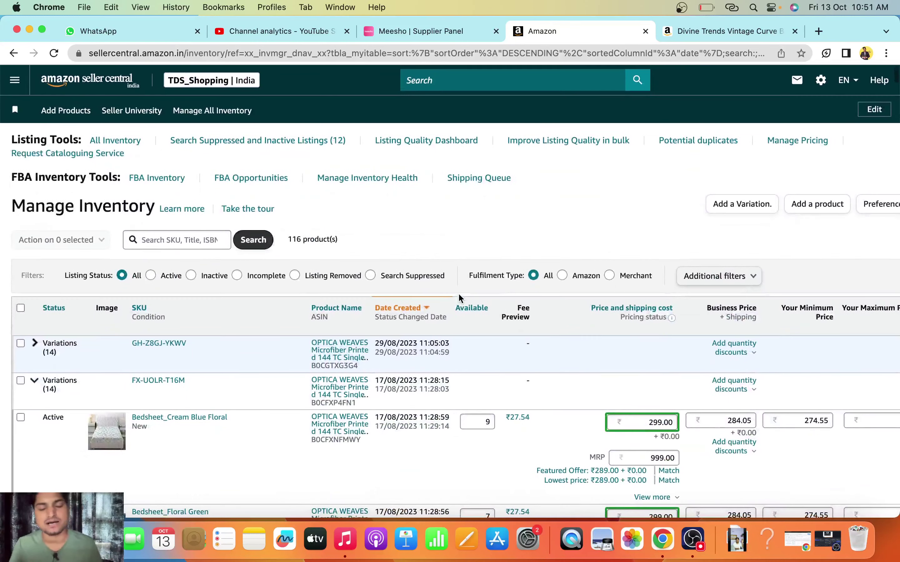
left_click(693, 540)
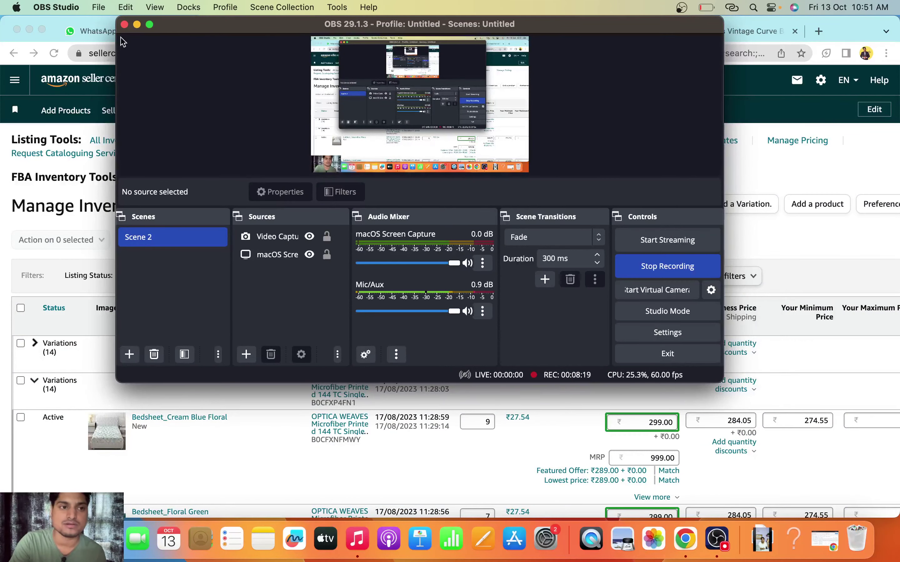
left_click(137, 25)
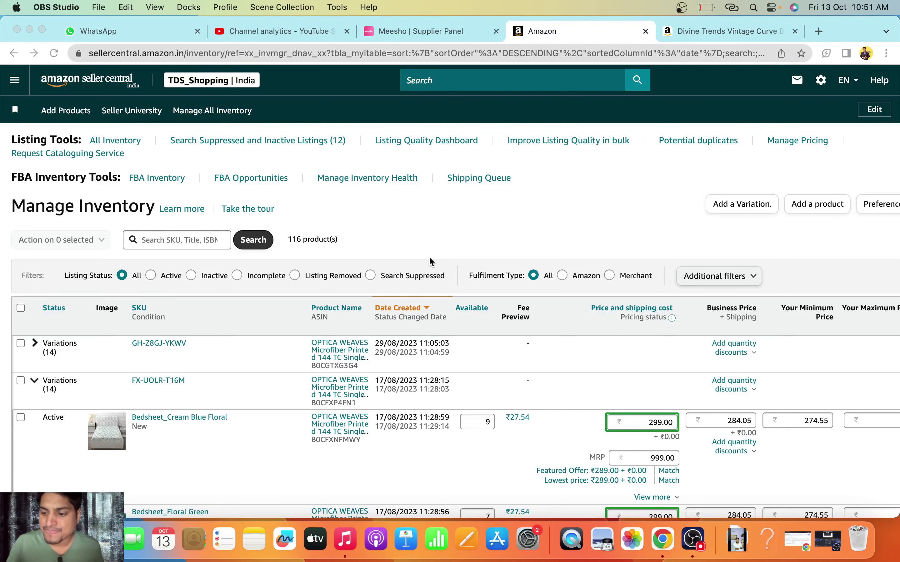
Open the Listing Quality Dashboard and review its listing accuracy, traffic and conversion, and advertising improvement categories.
left_click(13, 85)
left_click(14, 84)
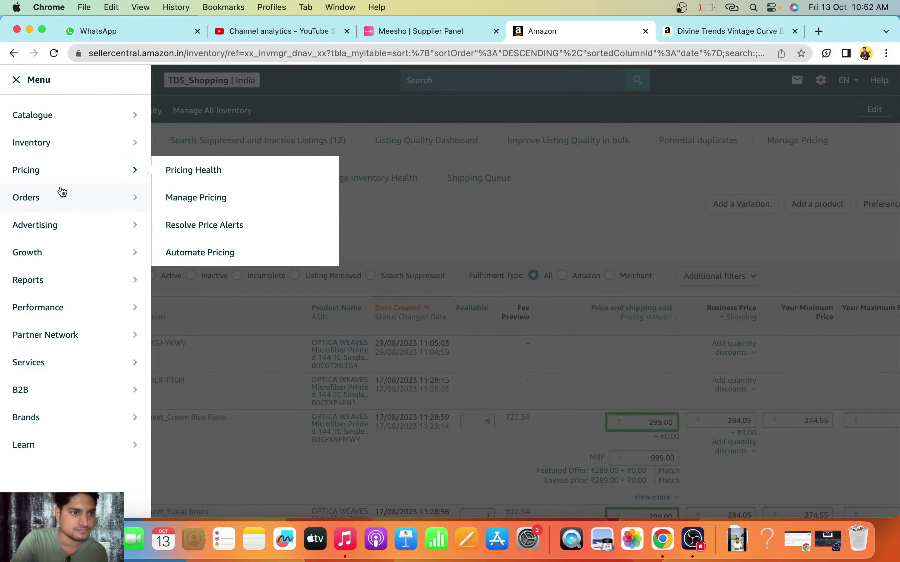
mouse_move(66, 121)
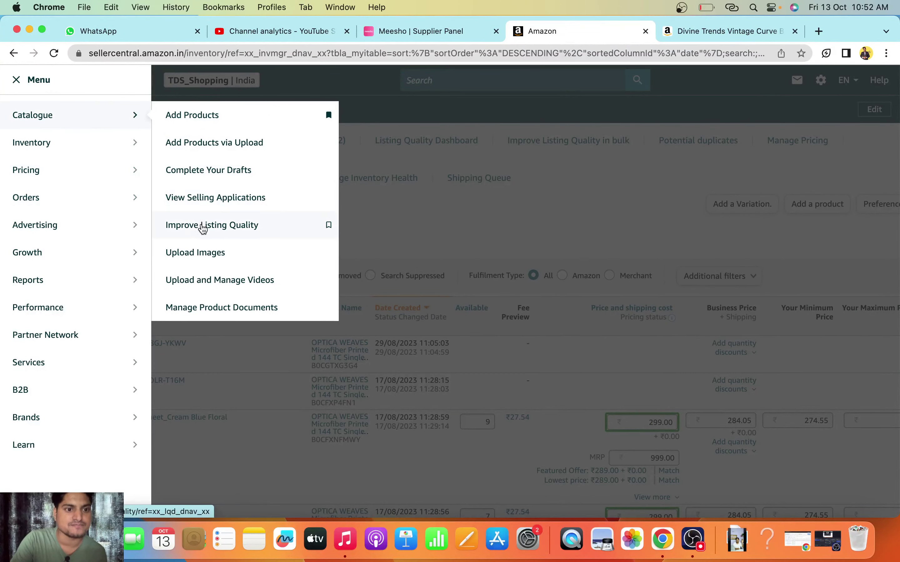
left_click(219, 229)
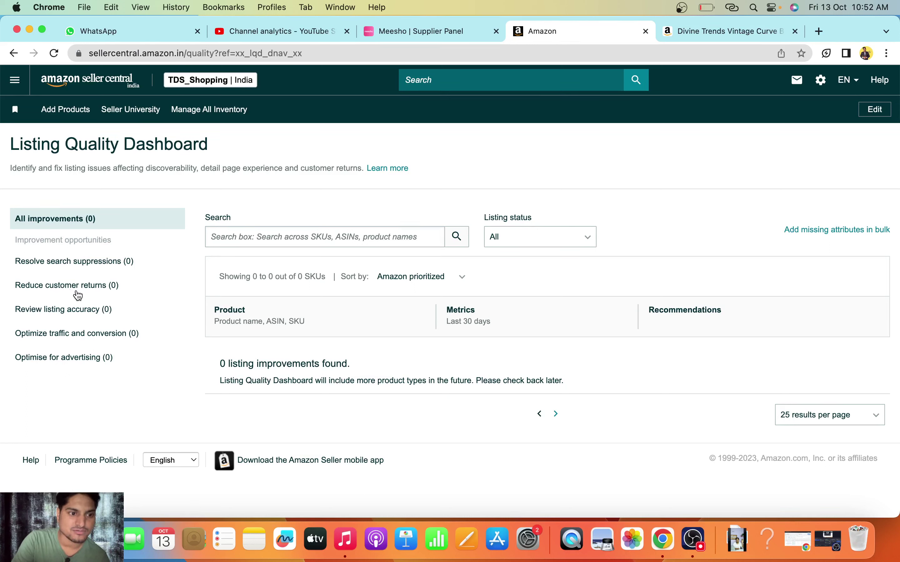
left_click(48, 314)
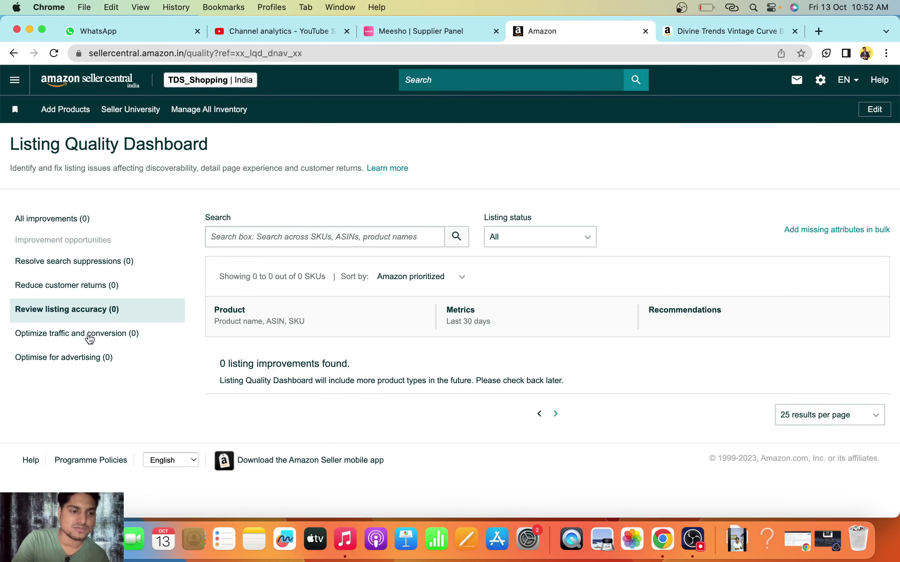
left_click(65, 338)
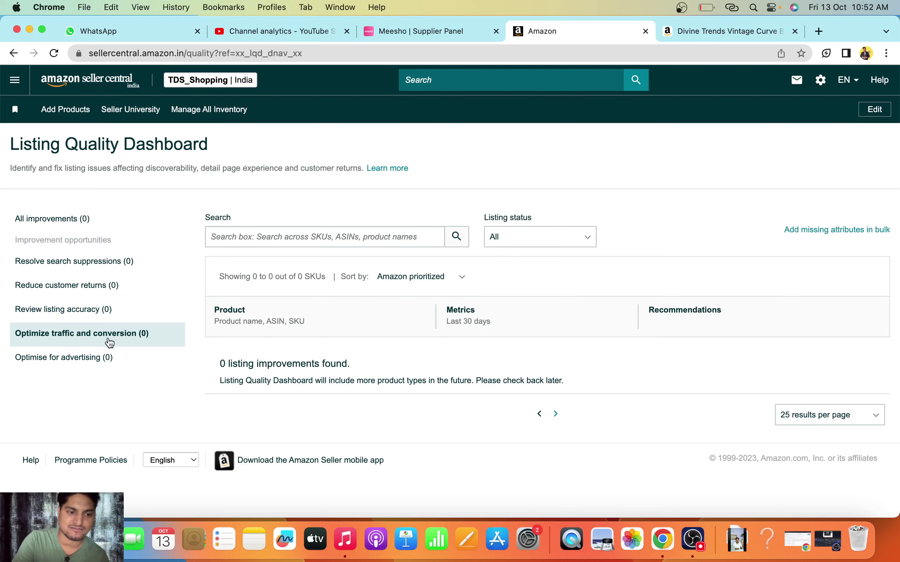
left_click(64, 363)
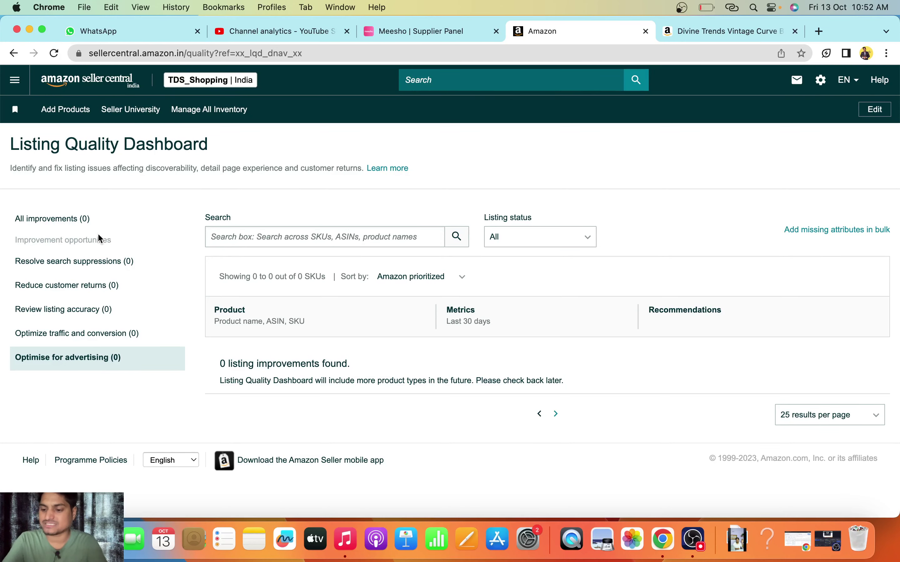
Open the Search Suppressed and Inactive Listings page from the Manage All Inventory page.
left_click(18, 91)
mouse_move(59, 145)
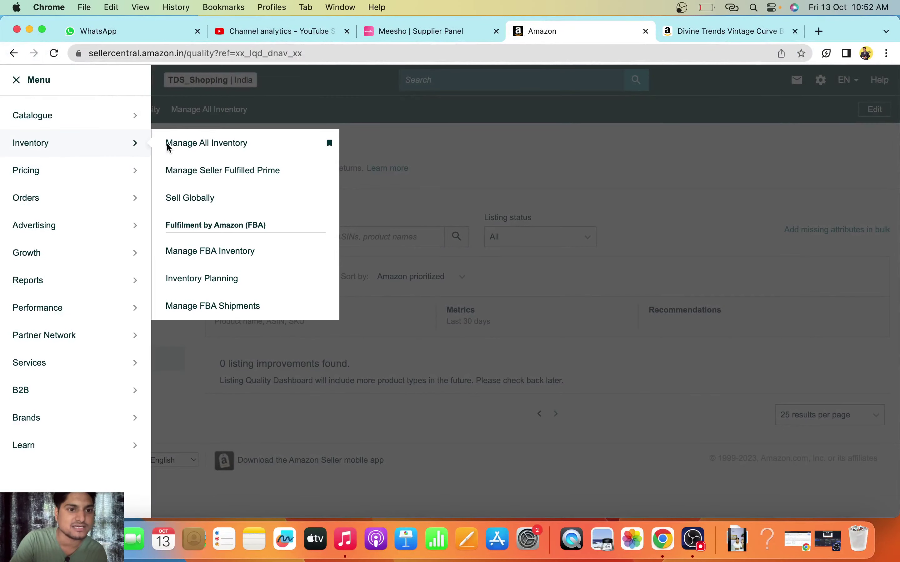
left_click(201, 147)
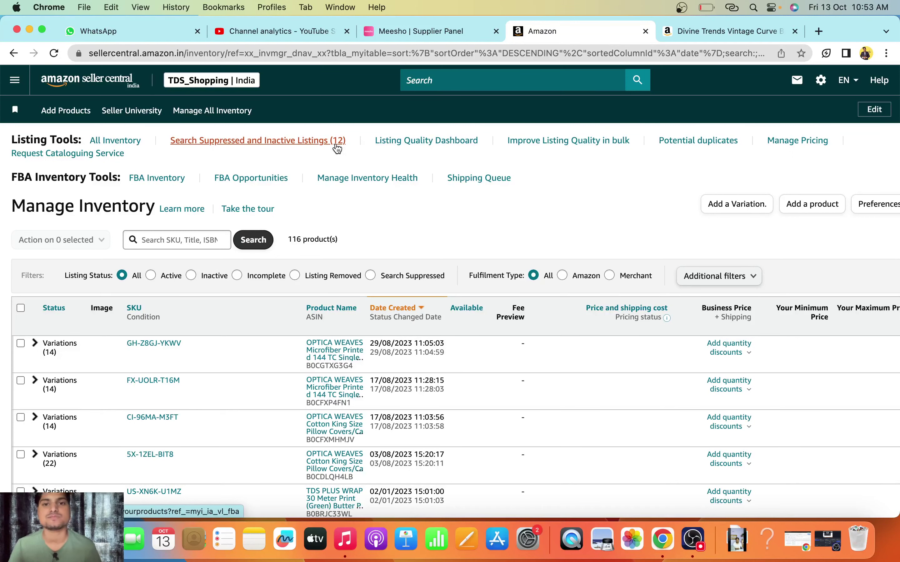
left_click(336, 145)
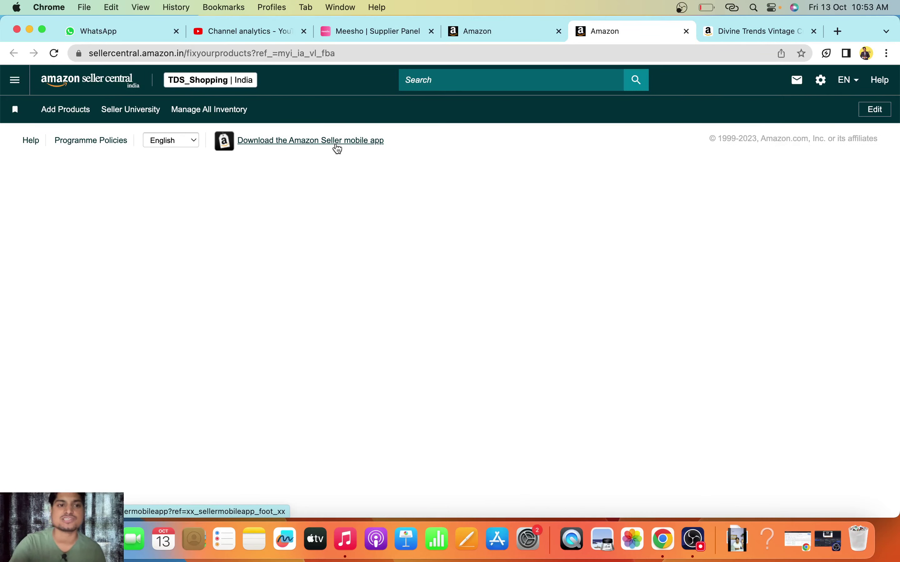
left_click(694, 539)
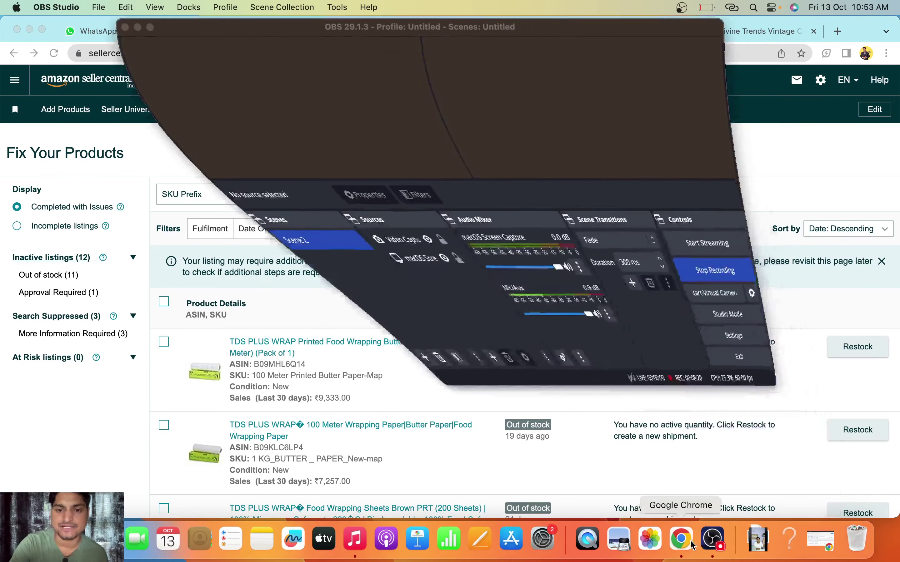
key("super+m")
Review the inactive products on the Fix Your Products page with their issues and suggested fixes.
scroll(530, 275, "down", 9)
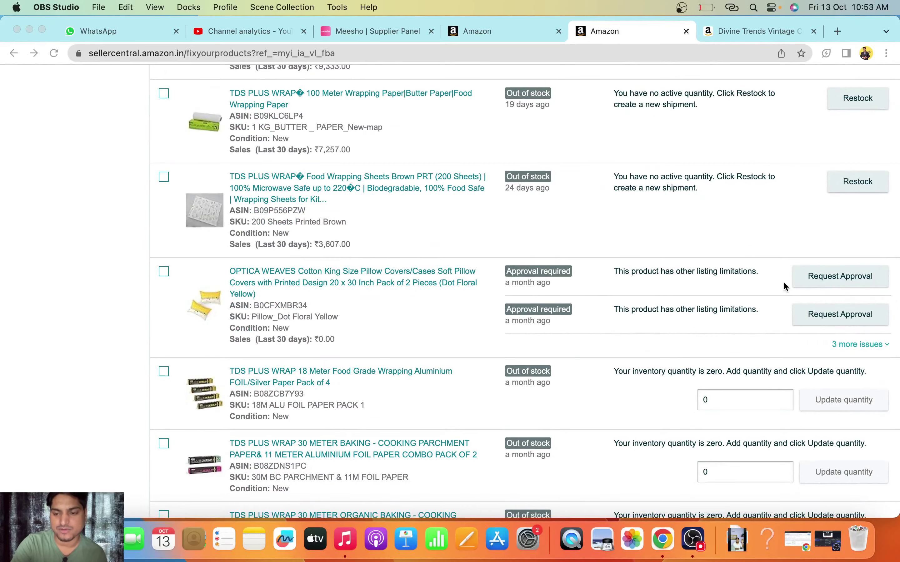
scroll(551, 364, "down", 3)
scroll(552, 367, "down", 8)
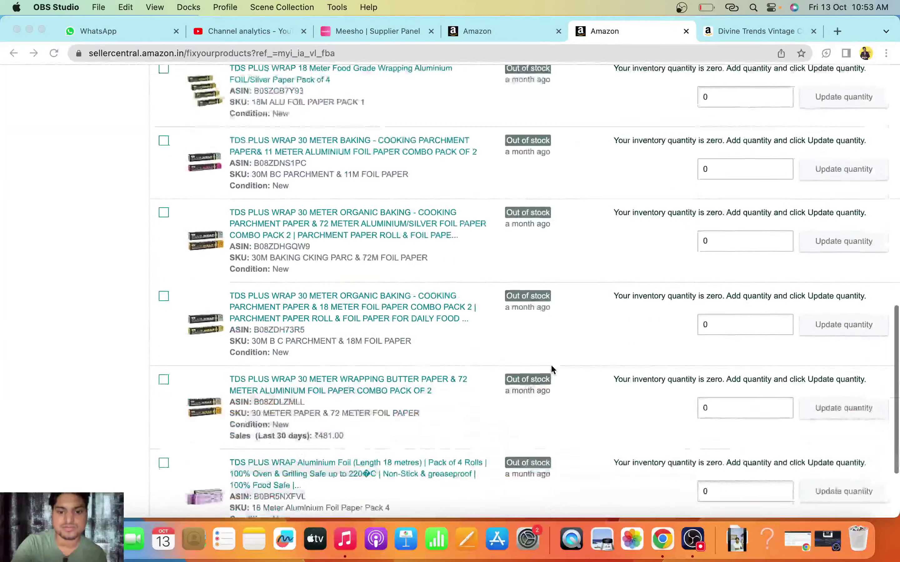
scroll(552, 367, "up", 20)
Return to Manage All Inventory and expand the FX-UOLR-T16M variations to show the individual bedsheets.
left_click(212, 111)
left_click(33, 379)
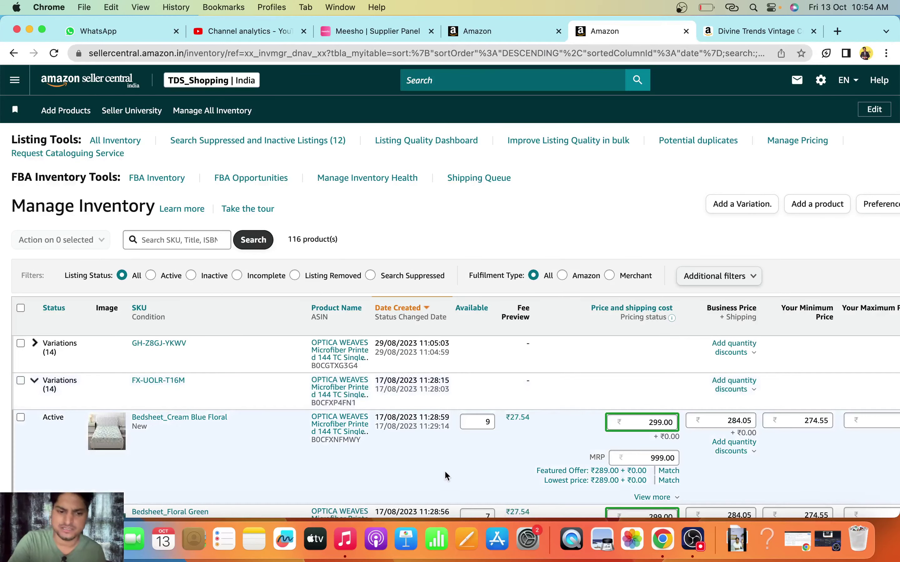
scroll(445, 472, "down", 2)
scroll(444, 471, "down", 2)
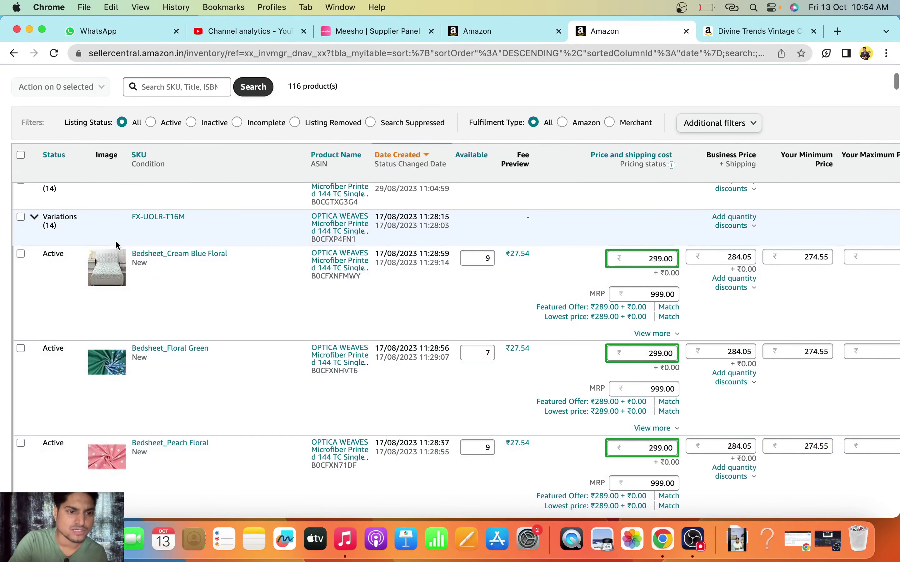
Open the Amazon product page of Bedsheet_Cream Blue Floral and examine its images, title, price, offers and delivery details.
left_click(326, 263)
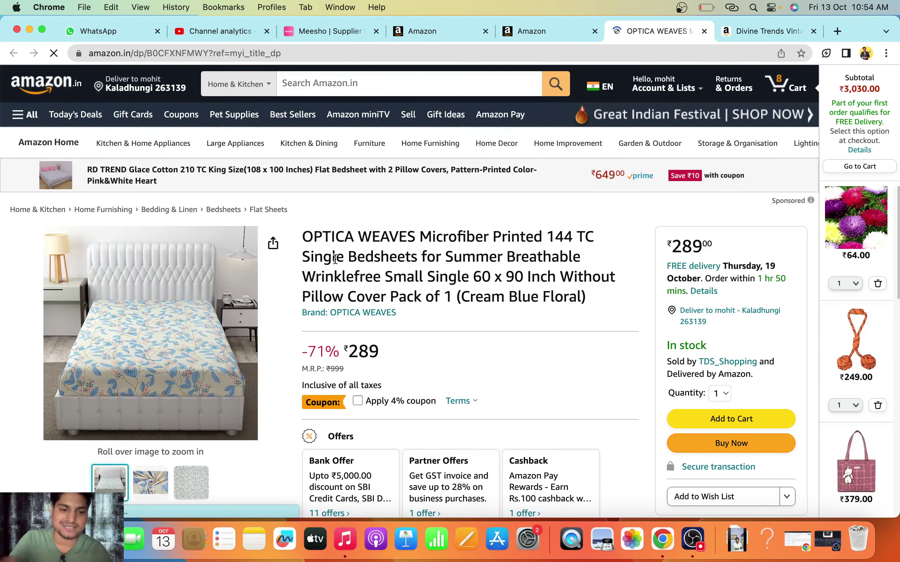
scroll(550, 344, "down", 2)
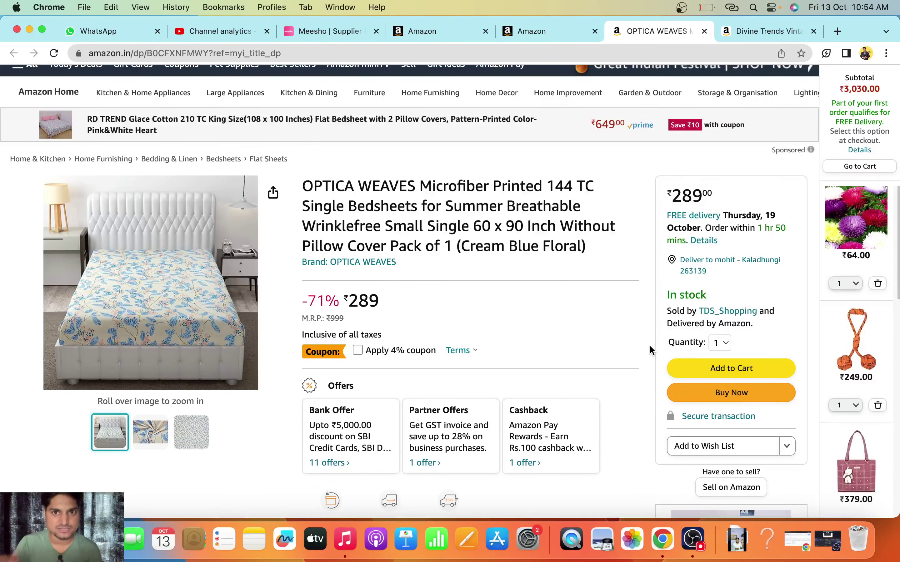
scroll(517, 349, "down", 3)
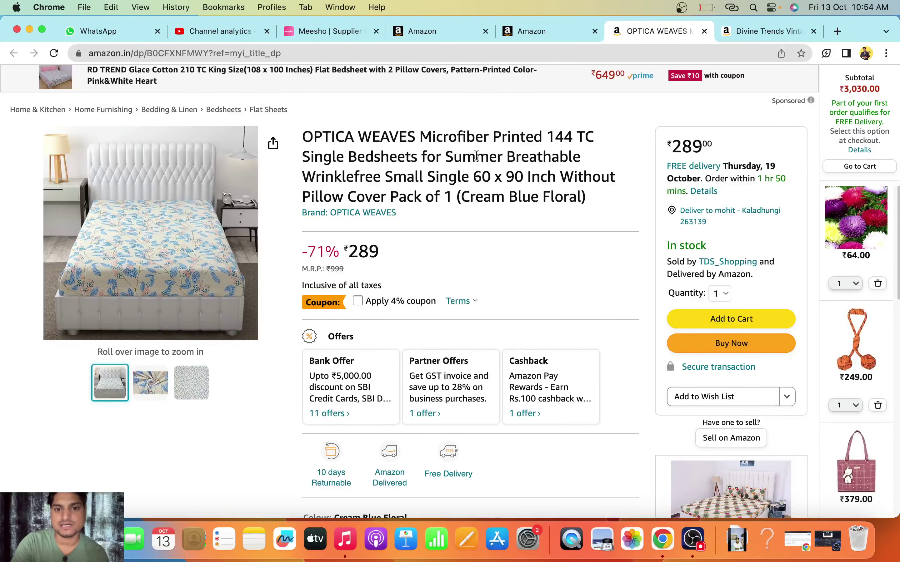
mouse_move(152, 241)
scroll(153, 242, "up", 3)
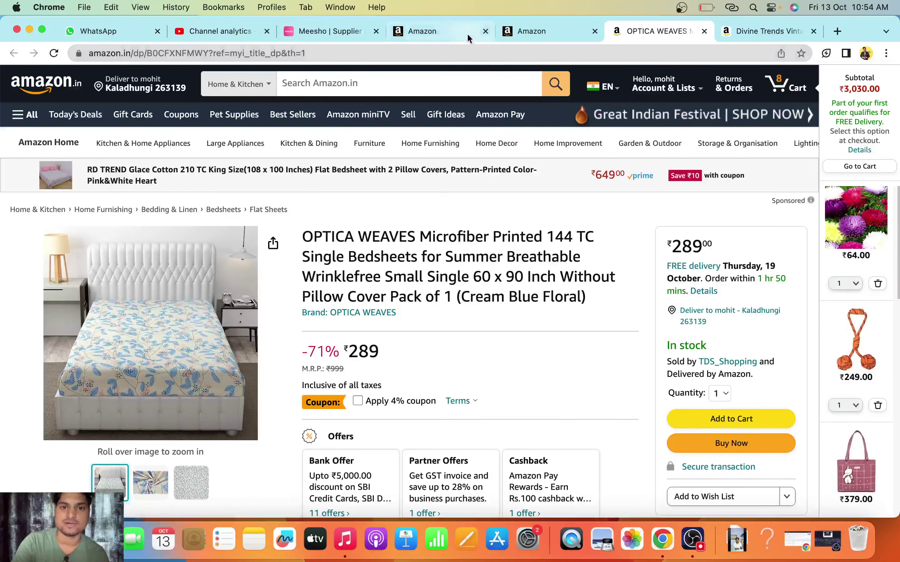
Go back to the inventory, reopen the Revenue Calculator for Bedsheet_Cream Blue Floral and look through the other products' fee previews.
left_click(520, 31)
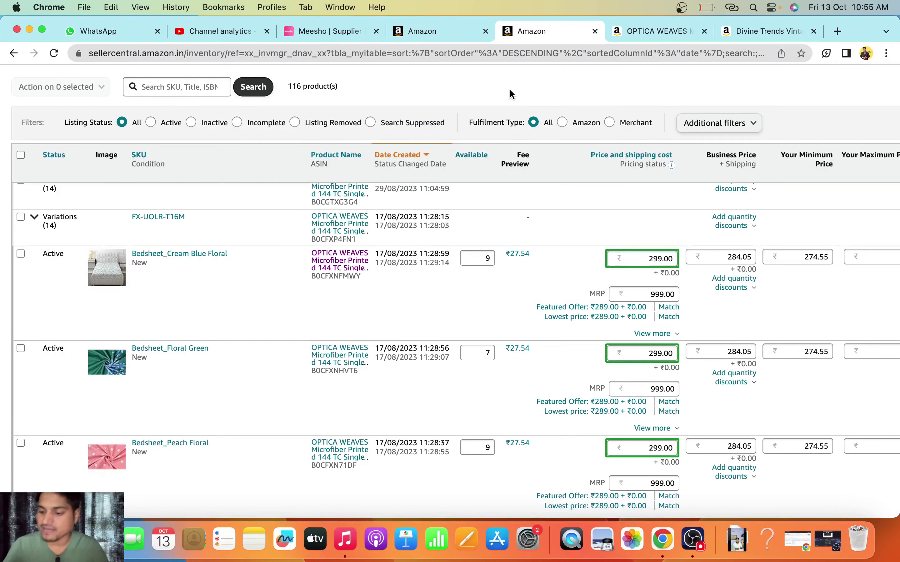
scroll(342, 355, "up", 4)
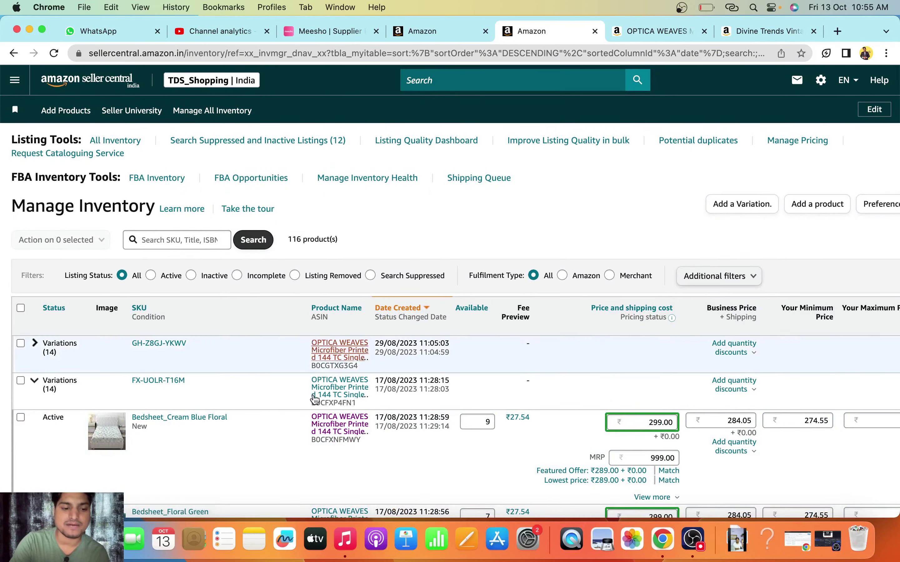
left_click(518, 418)
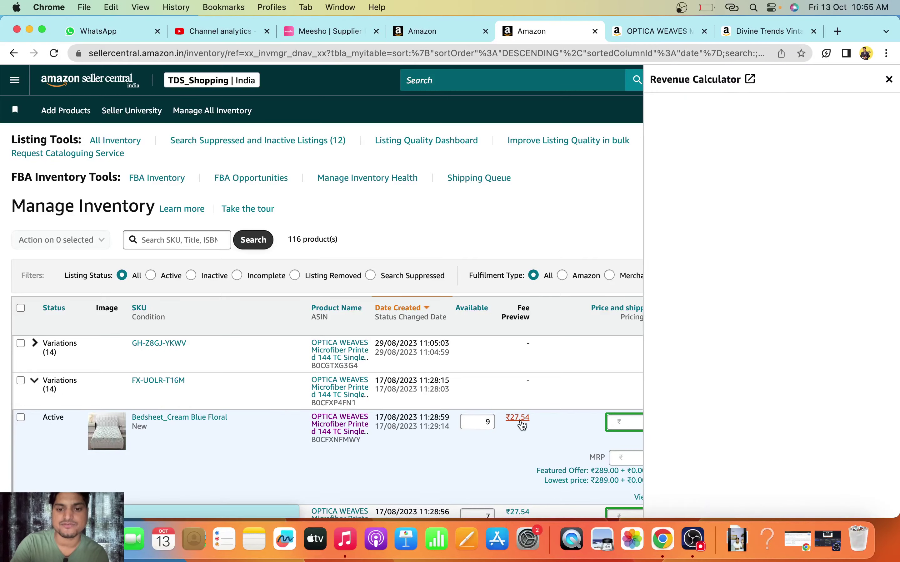
scroll(699, 391, "down", 15)
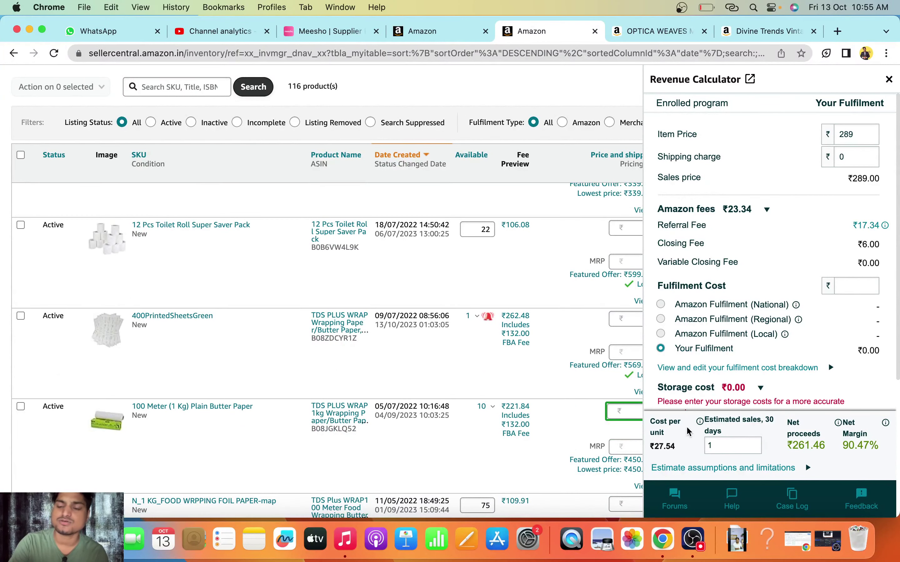
Close the Revenue Calculator and return to the beginning of the Manage Inventory list.
left_click(864, 136)
left_click(888, 79)
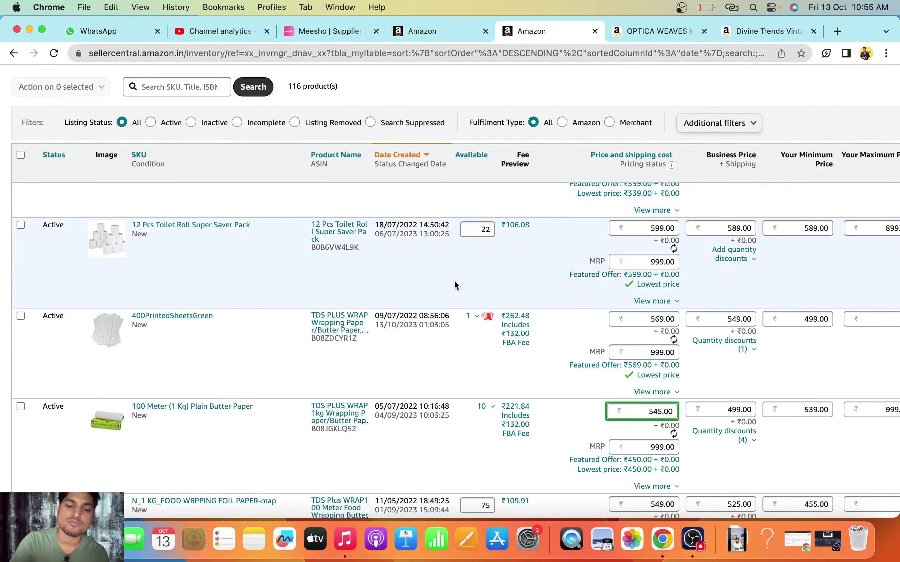
scroll(456, 285, "up", 5)
scroll(457, 285, "up", 10)
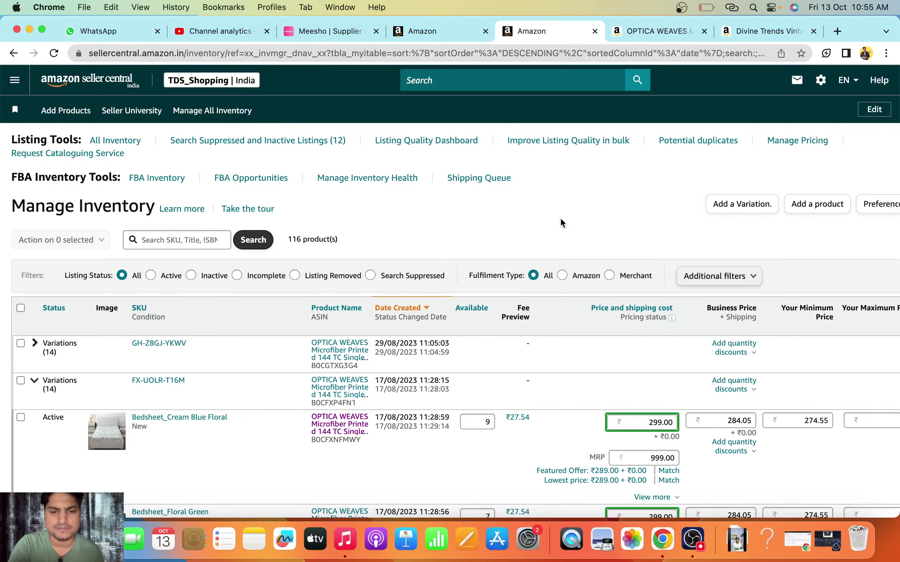
scroll(478, 402, "down", 2)
scroll(478, 403, "up", 2)
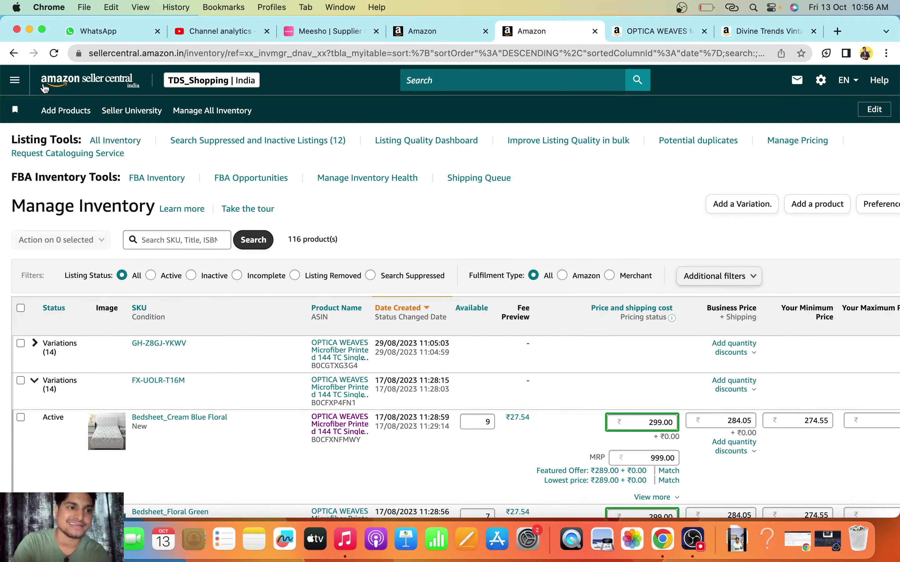
Open the Pricing Health page and check its inactive offers and pricing opportunities.
left_click(23, 85)
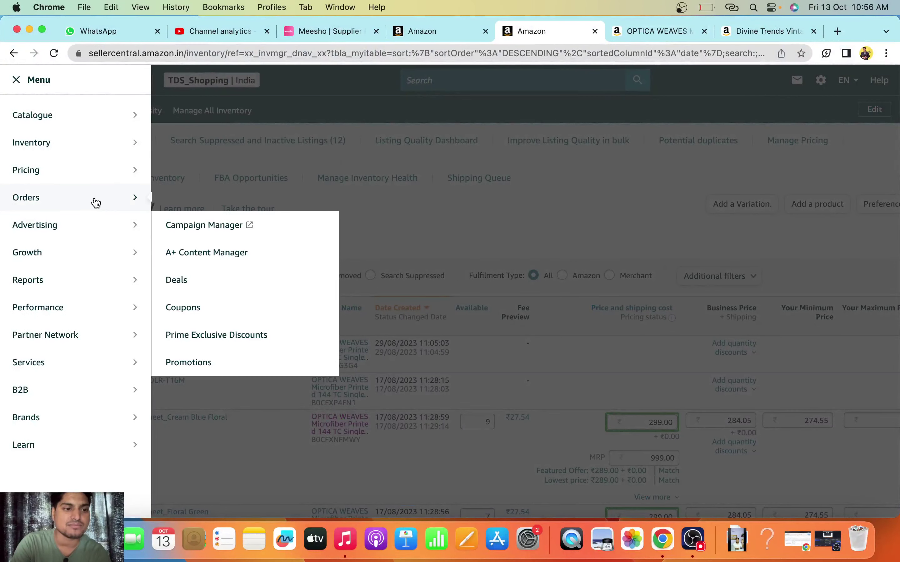
mouse_move(101, 201)
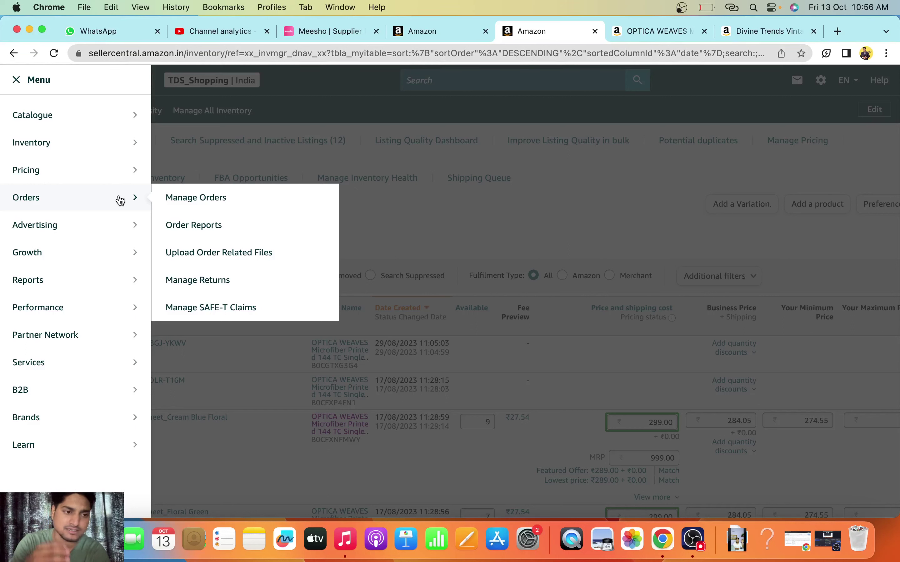
mouse_move(138, 174)
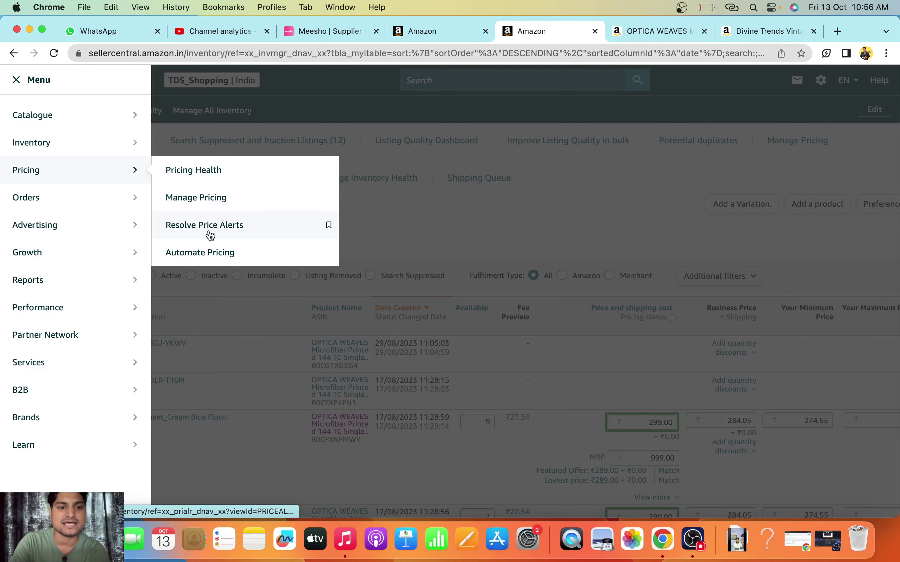
left_click(202, 176)
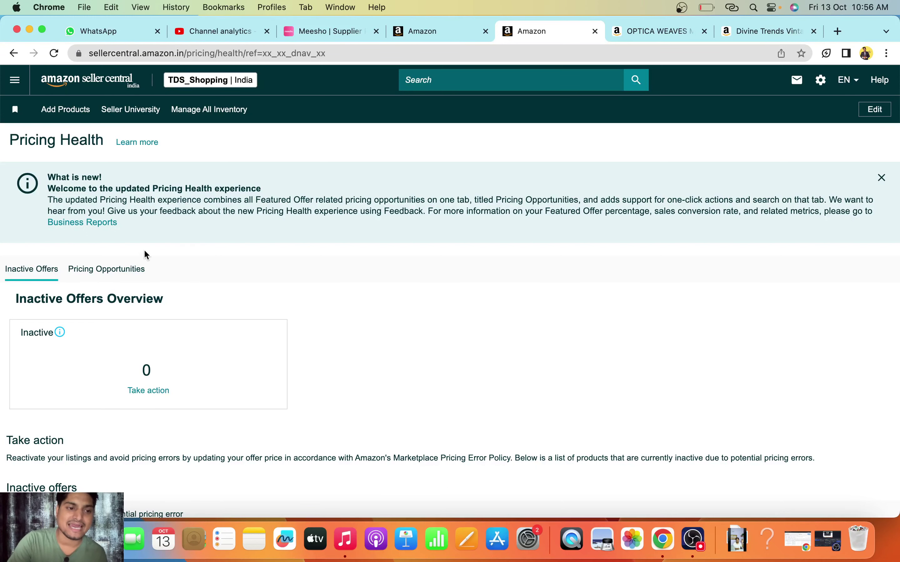
left_click(127, 273)
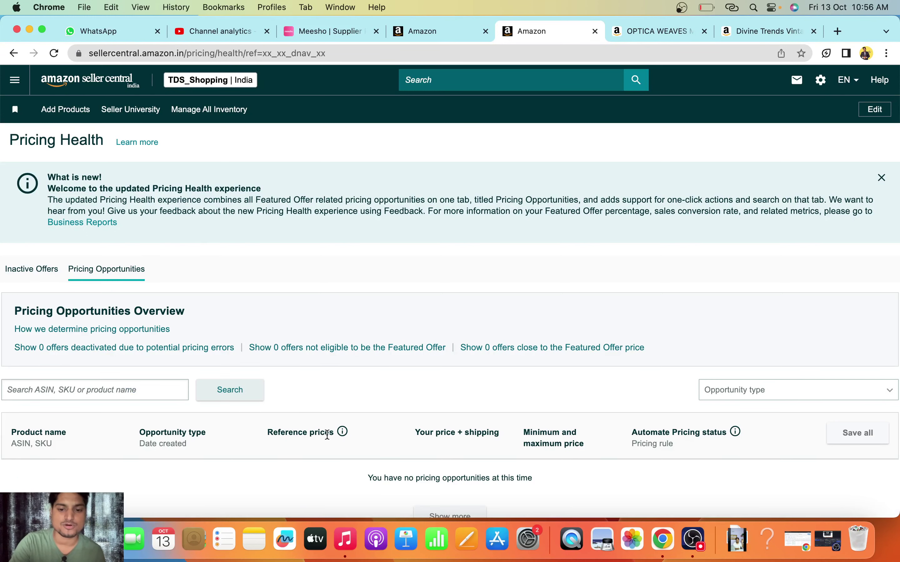
Open the Resolve Price Alerts page and check it for listings with price alerts.
left_click(15, 80)
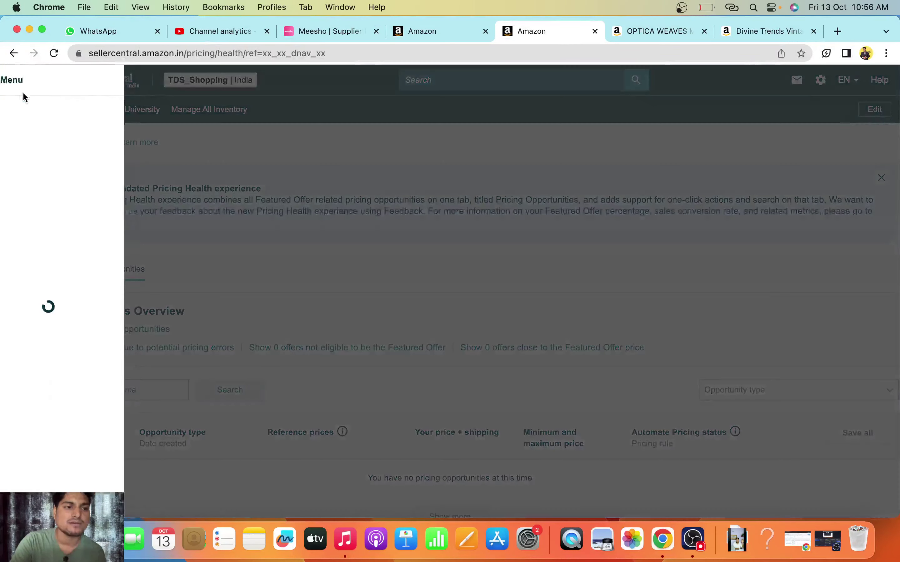
mouse_move(134, 246)
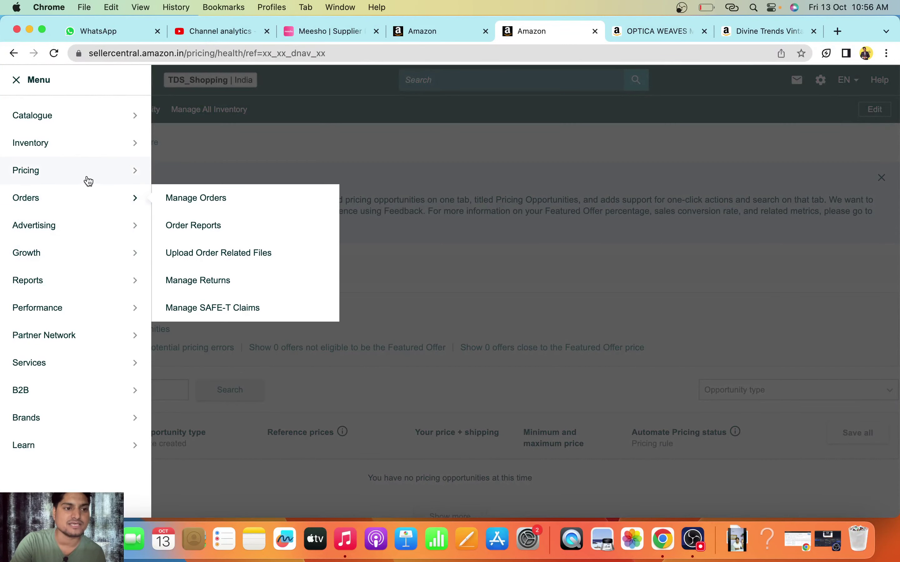
mouse_move(86, 178)
left_click(199, 226)
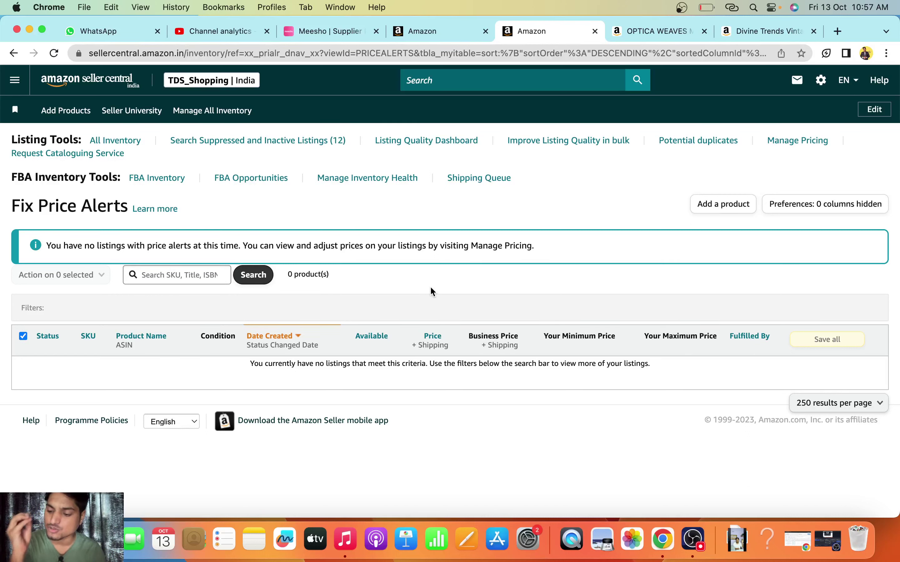
Open the Performance Notifications page from the Performance section.
left_click(14, 83)
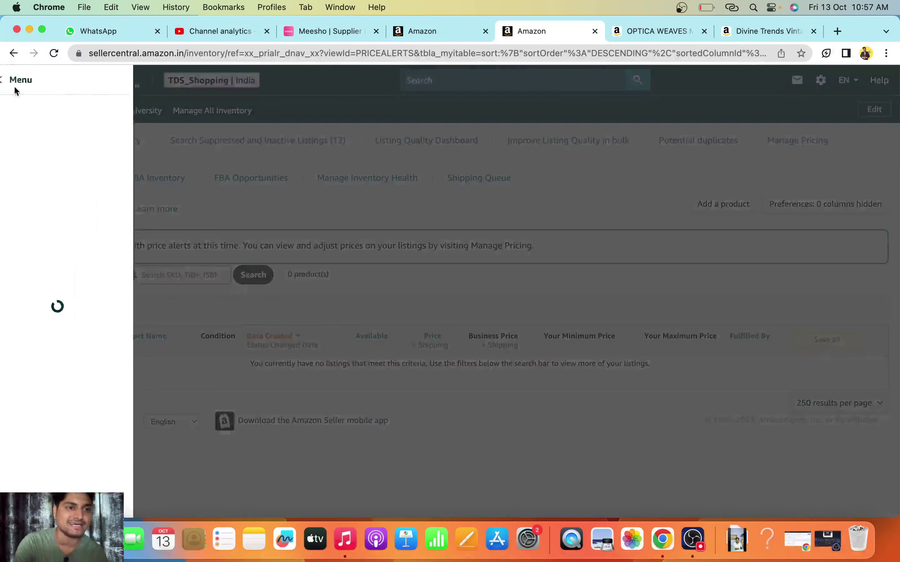
left_click(579, 199)
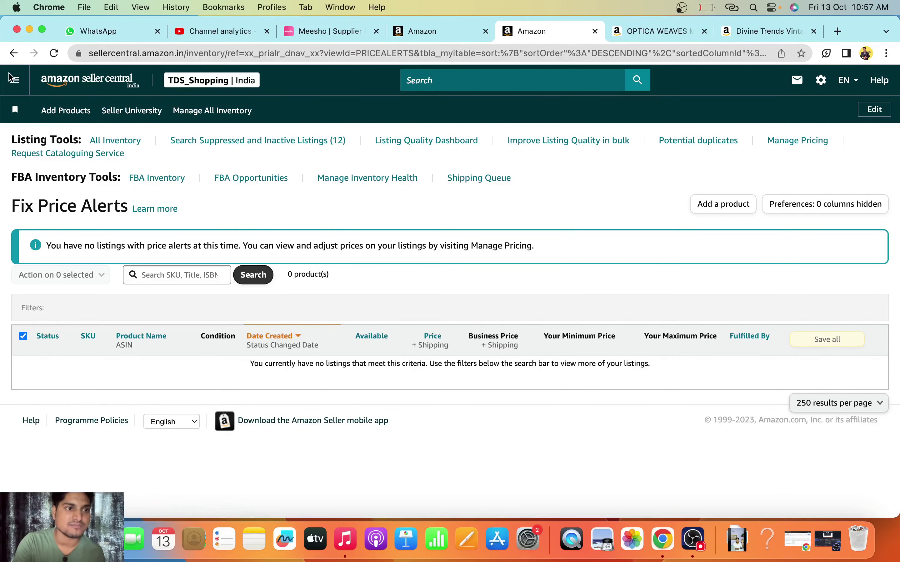
left_click(14, 79)
mouse_move(78, 199)
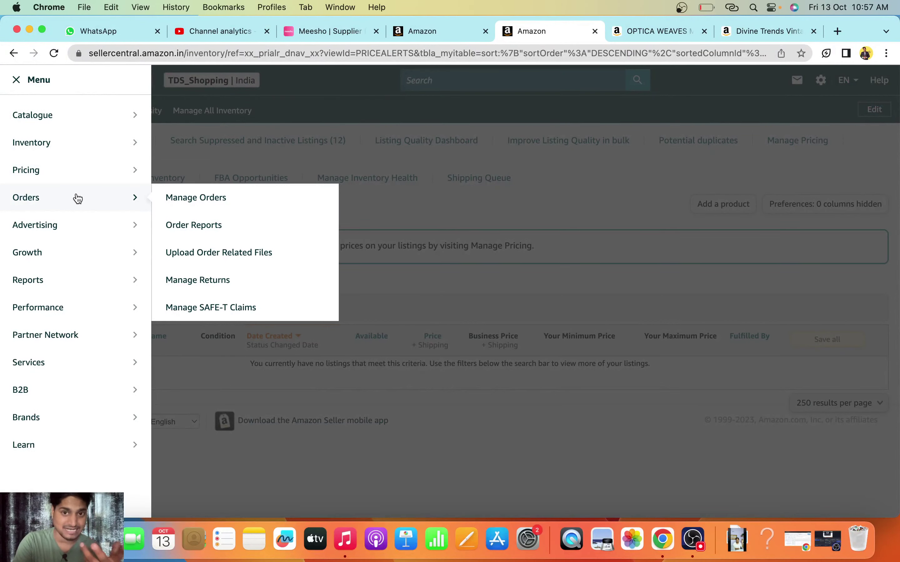
mouse_move(69, 302)
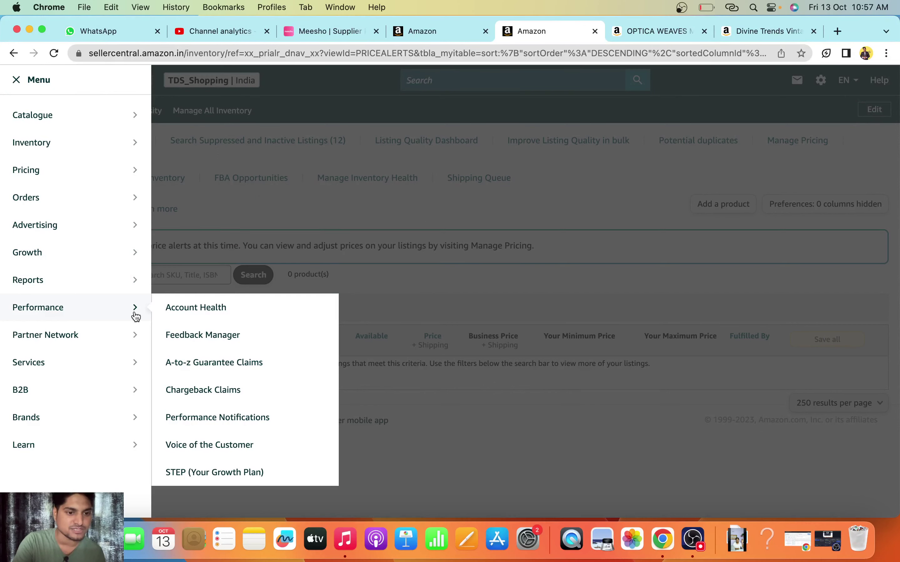
left_click(206, 418)
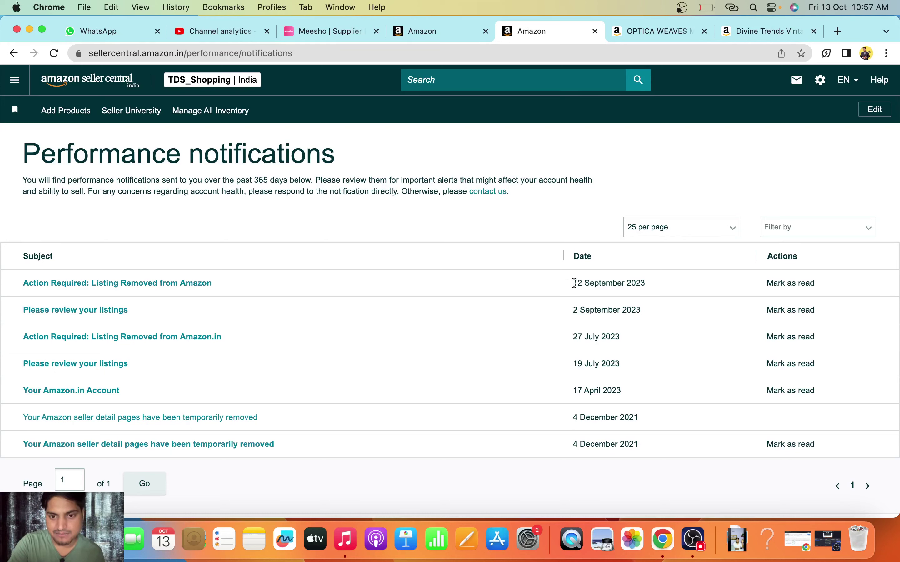
Read the 12 September 2023 notification "Action Required: Listing Removed from Amazon" and return to the notifications list.
left_click_drag(573, 283, 642, 282)
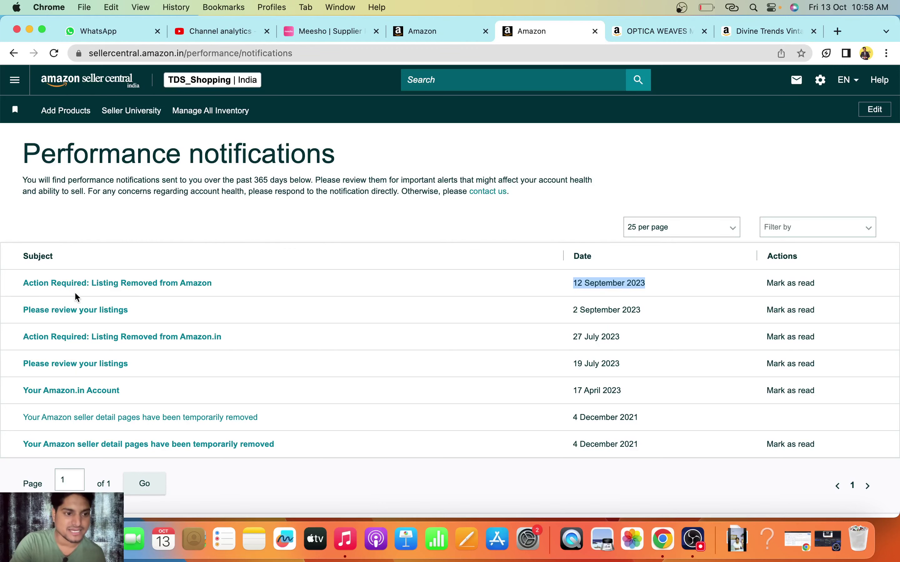
left_click(104, 283)
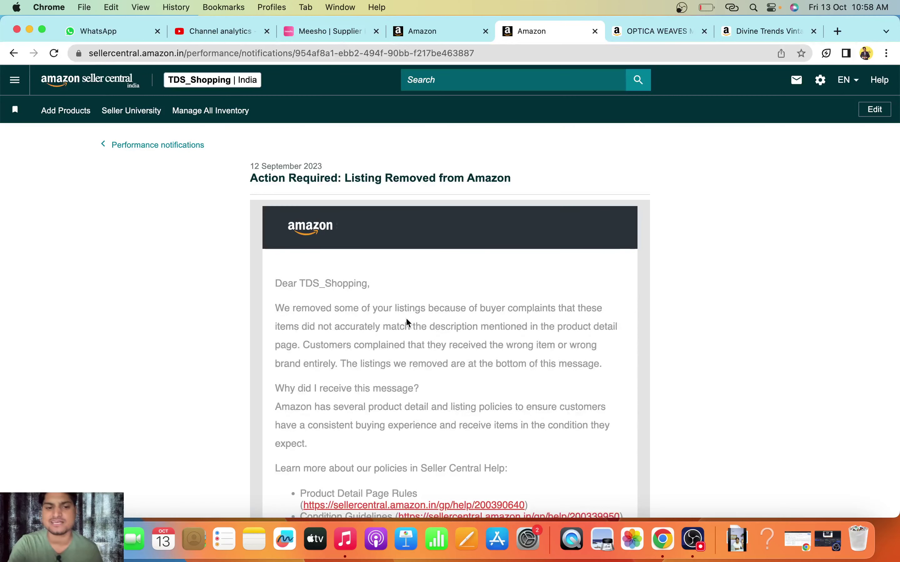
scroll(406, 318, "left", 5)
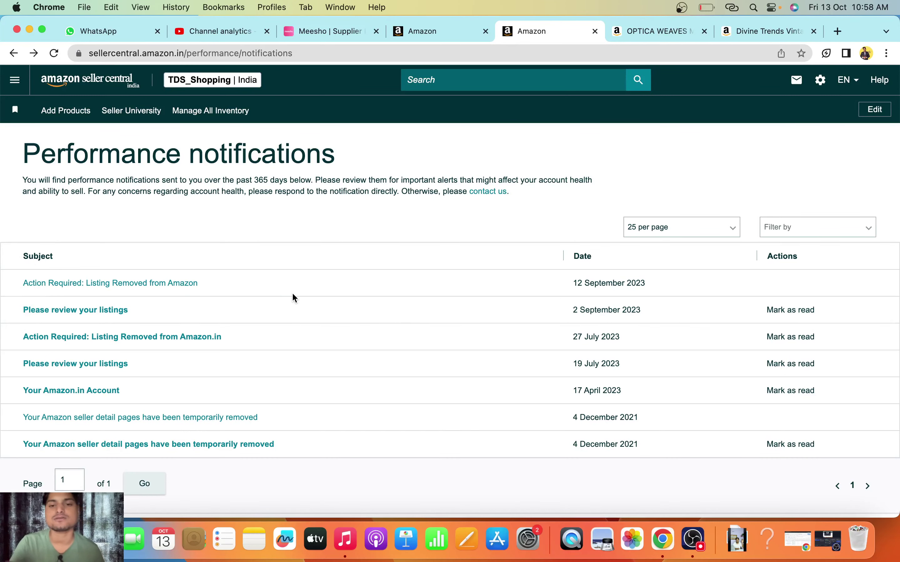